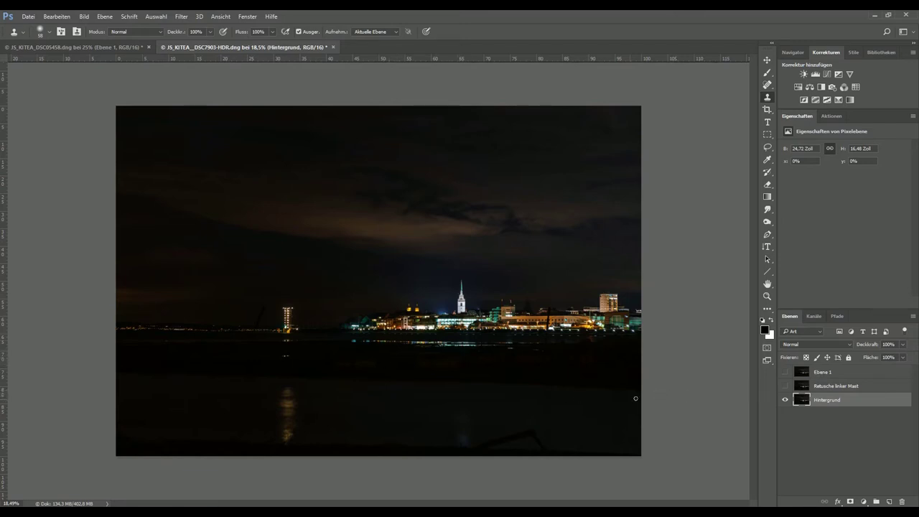
- Clone-stamp out the remaining dark part of the left mast on the retouch layer
left_click_drag(258, 319, 261, 308)
- Show Ebene 1, name it 'Retusche rechter Mast', and make it the active layer
left_click(785, 372)
key("v")
left_click(822, 374)
type("Retusche rechter Mast")
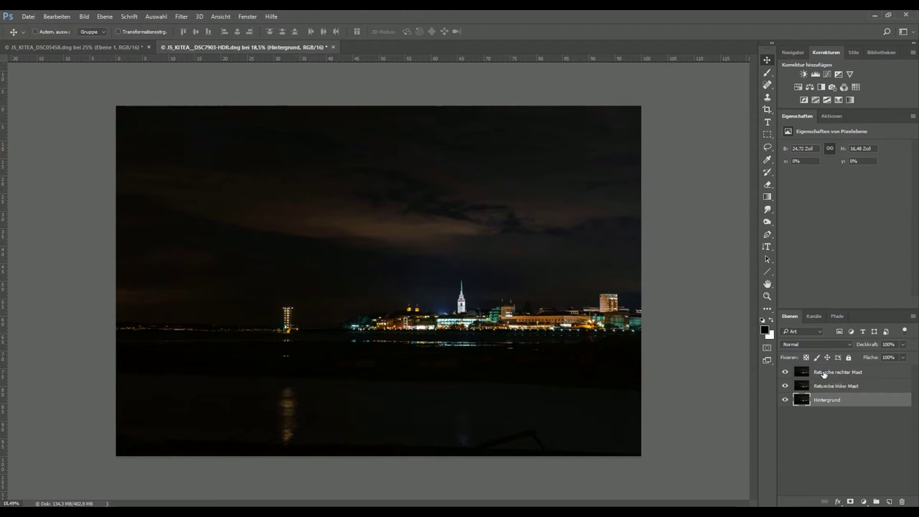
left_click(824, 373)
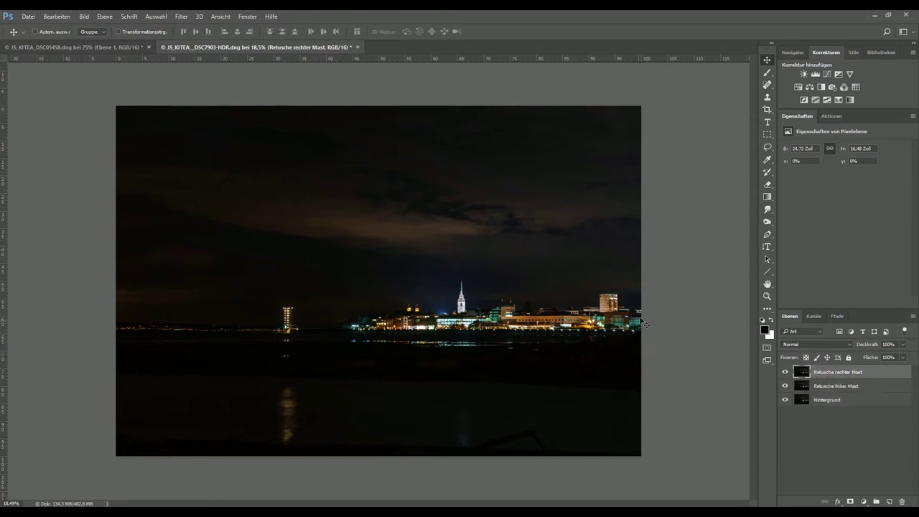
- Draw a rectangular marquee from the image's top-left corner down to the waterline
left_click(767, 137)
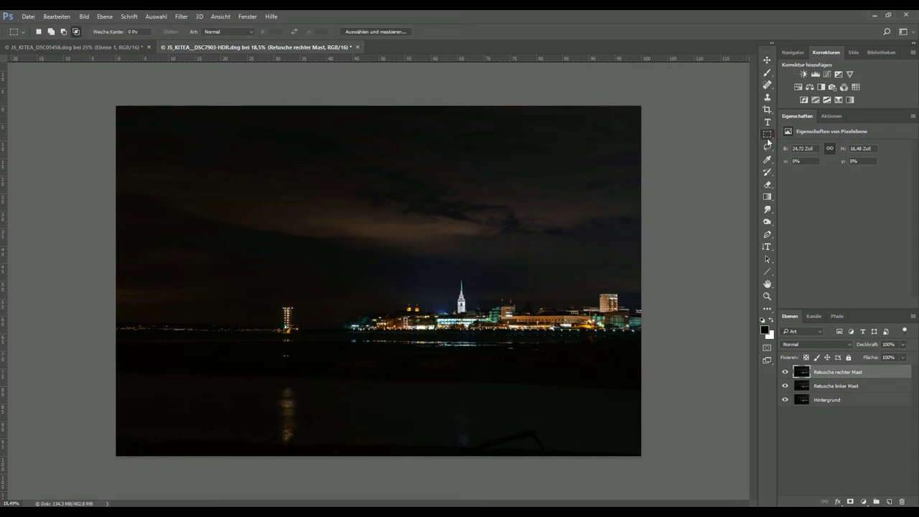
mouse_move(109, 98)
left_mouse_down()
mouse_move(165, 285)
mouse_move(571, 343)
mouse_move(651, 335)
left_mouse_up()
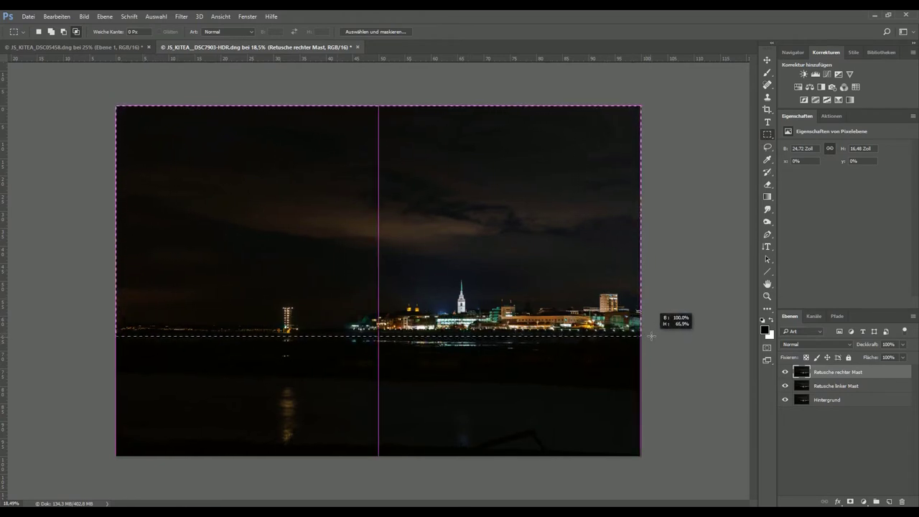
left_click_drag(651, 334, 654, 332)
- Copy the selection to a new layer, duplicate it, and name the first copy 'Spiegelung'
right_click(478, 261)
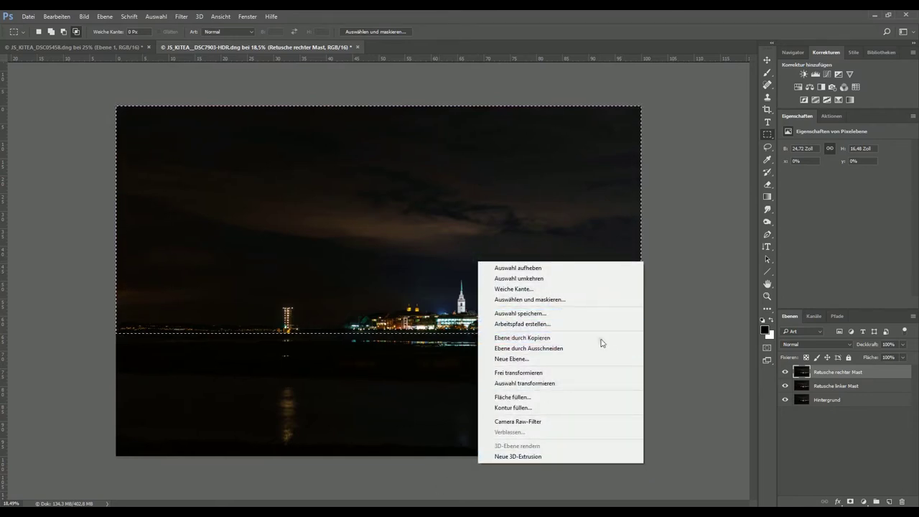
key("Escape")
key("ctrl+j")
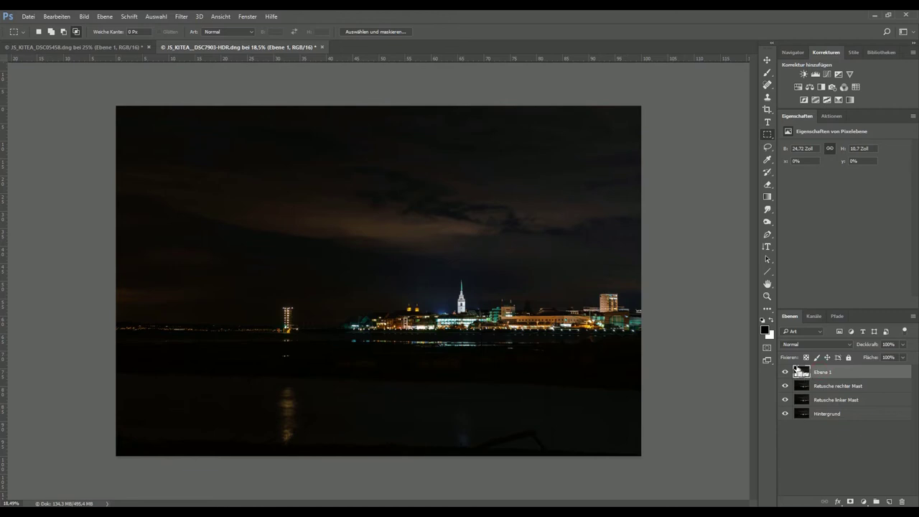
key("ctrl+j")
double_click(822, 385)
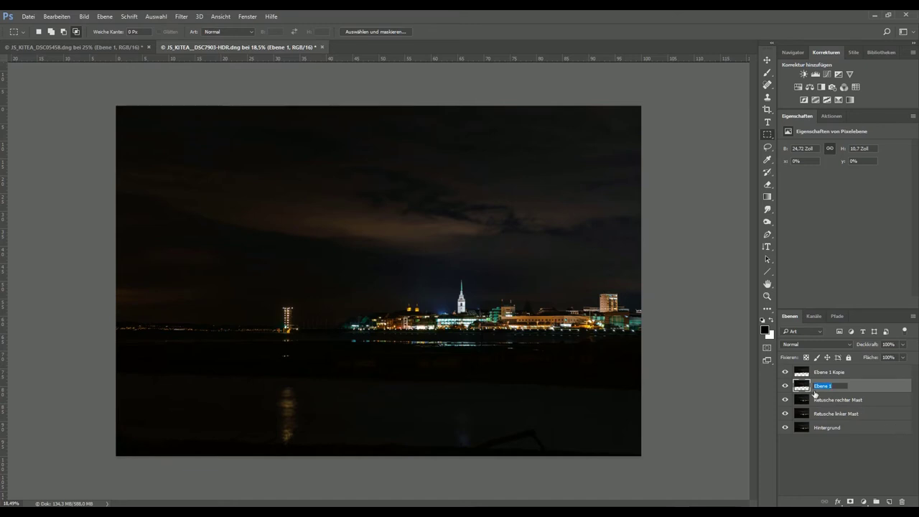
type("Spiegelung")
key("Return")
- Rename the duplicate 'Horizont', hide it, and select the Spiegelung layer
left_click(819, 374)
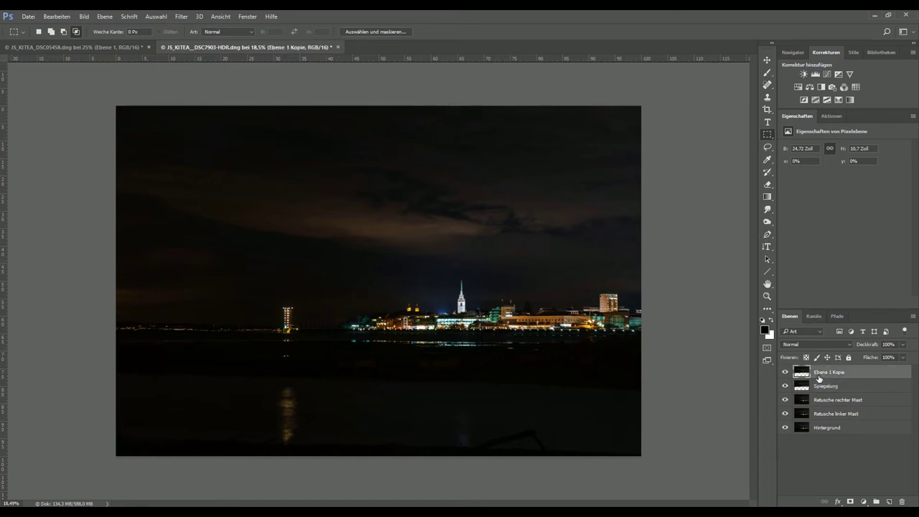
type("Horizont")
key("Return")
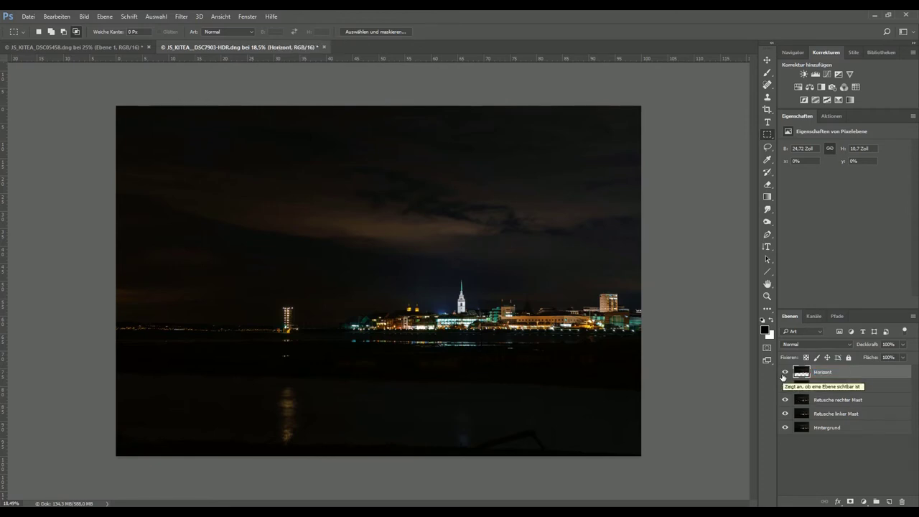
left_click(784, 371)
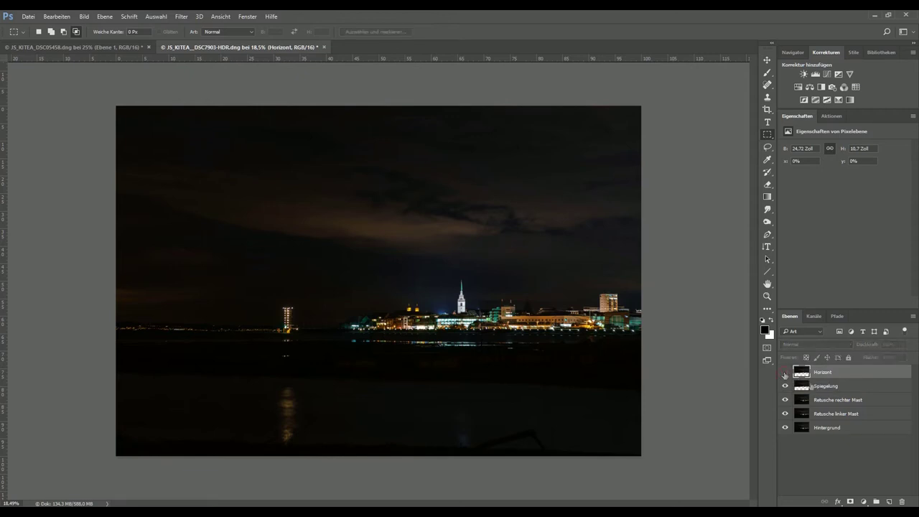
left_click(818, 388)
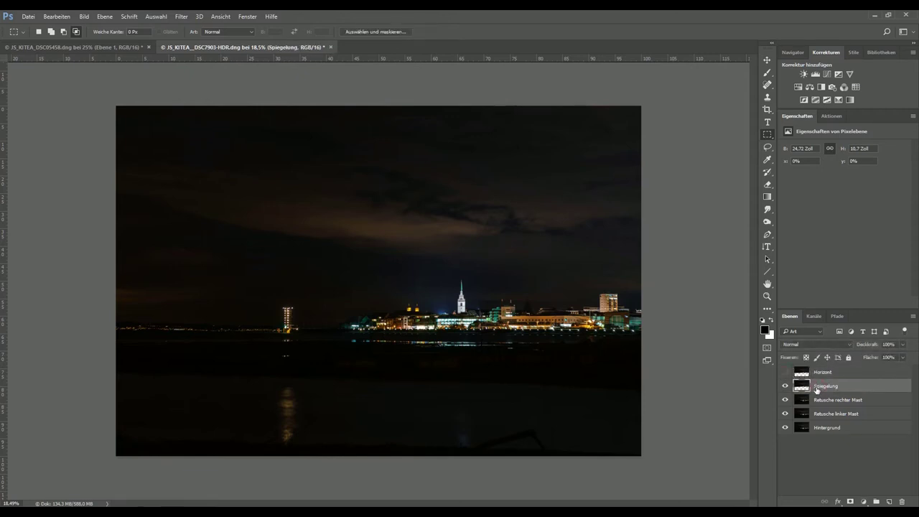
- Flip the Spiegelung layer below the waterline and scale its height to about 78.5%
key("ctrl+t")
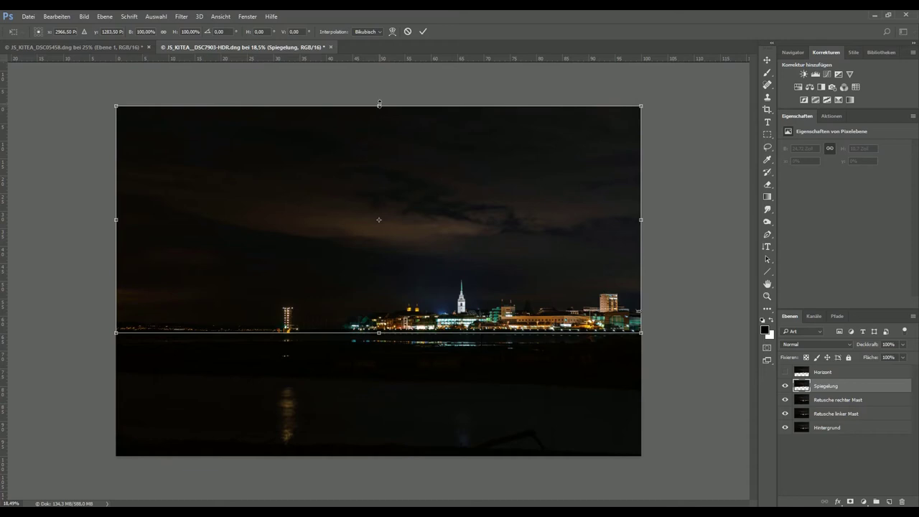
left_click_drag(378, 104, 383, 511)
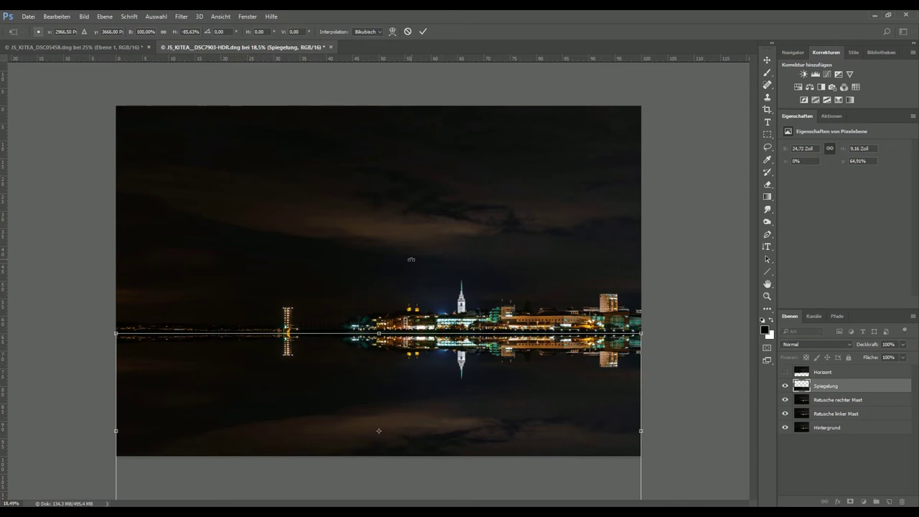
key("ctrl+minus")
key("ctrl+minus")
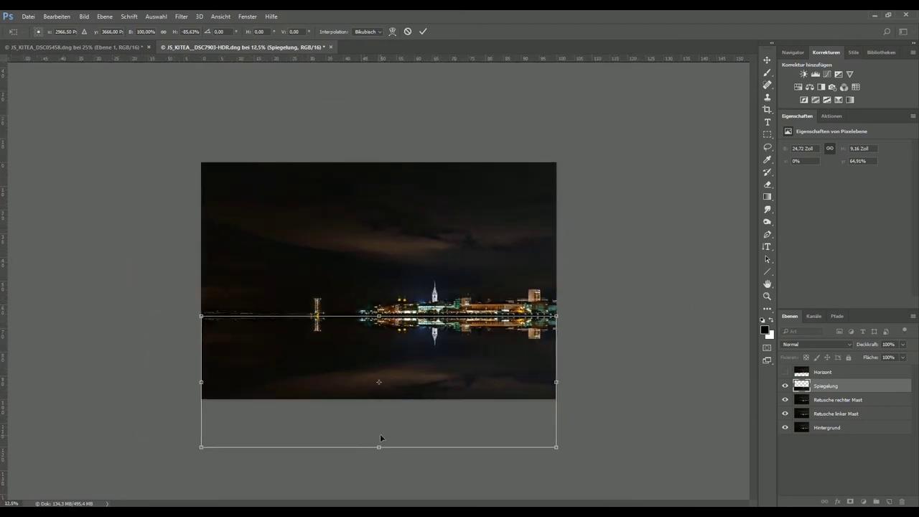
mouse_move(379, 448)
left_mouse_down()
mouse_move(377, 477)
mouse_move(397, 436)
left_mouse_up()
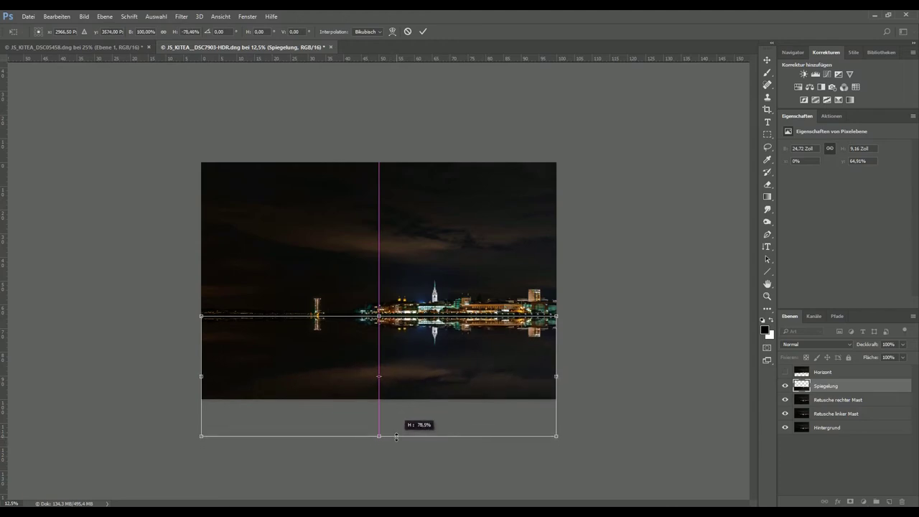
left_click_drag(396, 436, 396, 435)
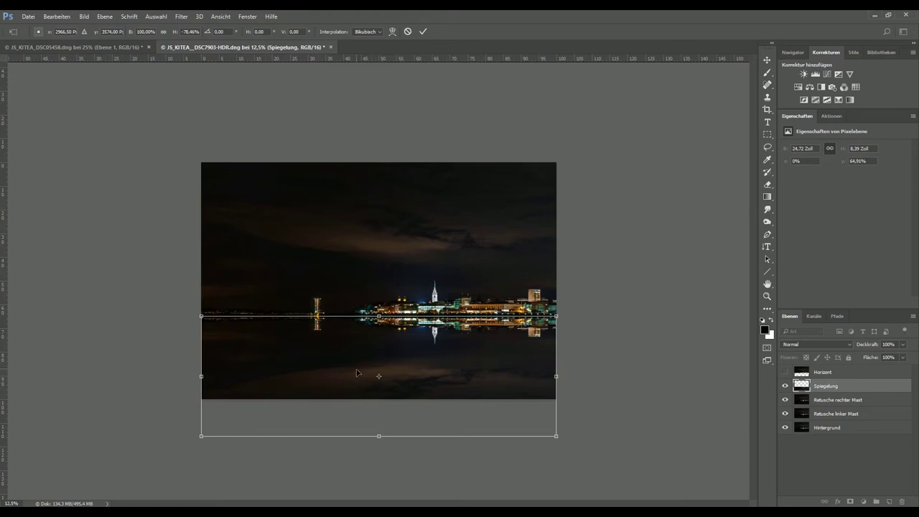
left_click(423, 31)
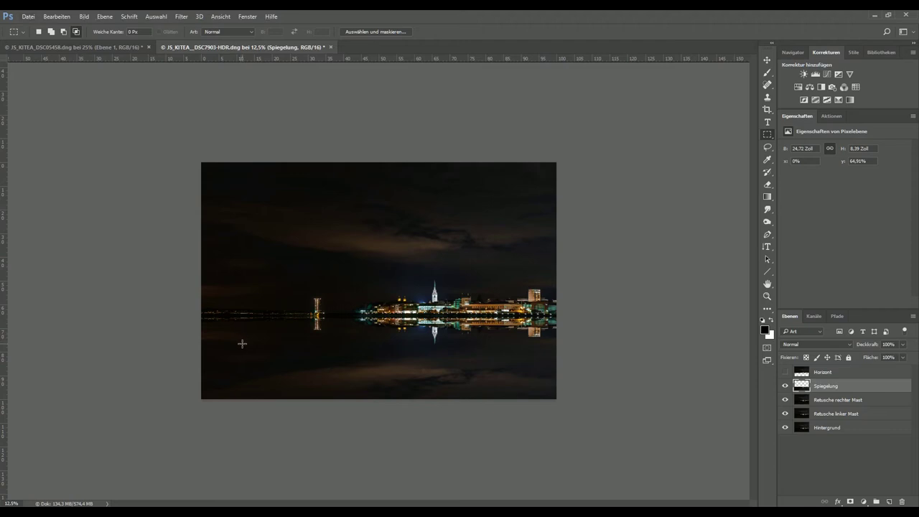
scroll(231, 320, "up", 1)
- Zoom in to check where the mirrored copy meets the shoreline
scroll(227, 318, "up", 2)
scroll(215, 330, "up", 3)
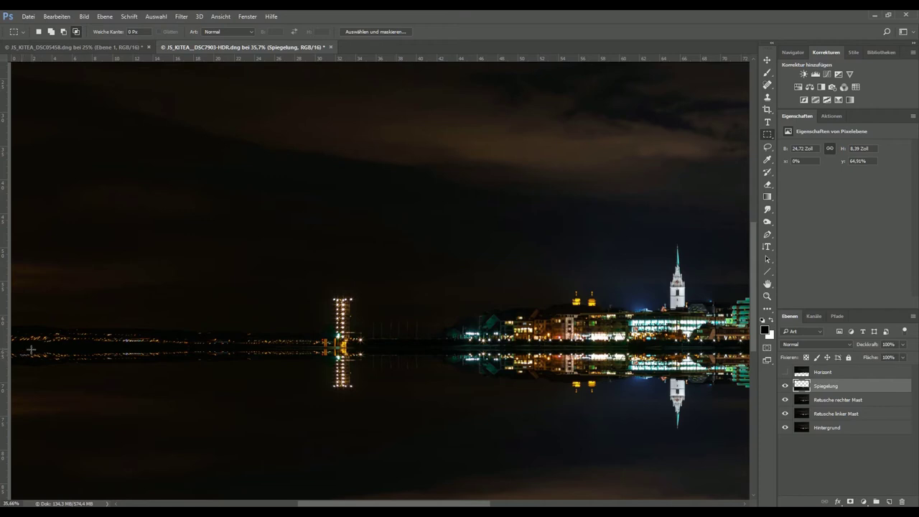
scroll(72, 353, "down", 1)
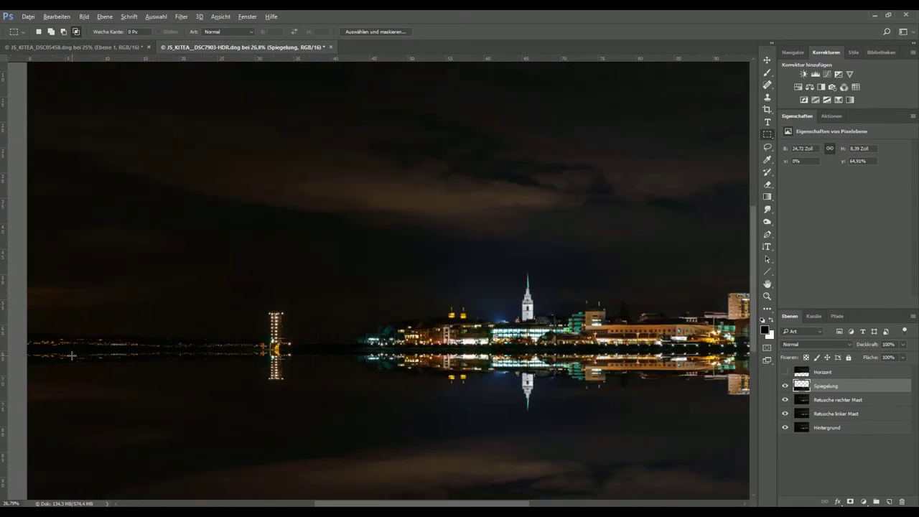
scroll(72, 355, "down", 1)
scroll(72, 356, "down", 1)
scroll(75, 358, "down", 1)
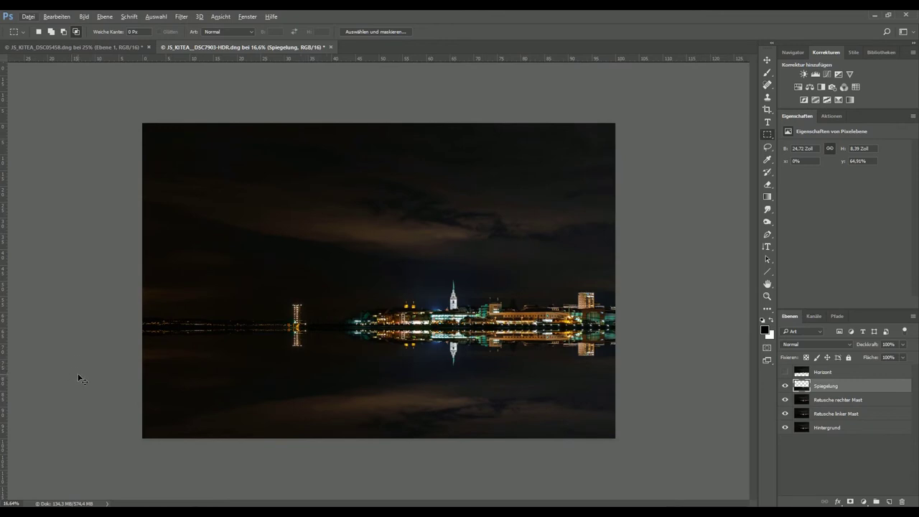
- Distort the reflection's top-left corner so it lines up with the horizon
key("ctrl+t")
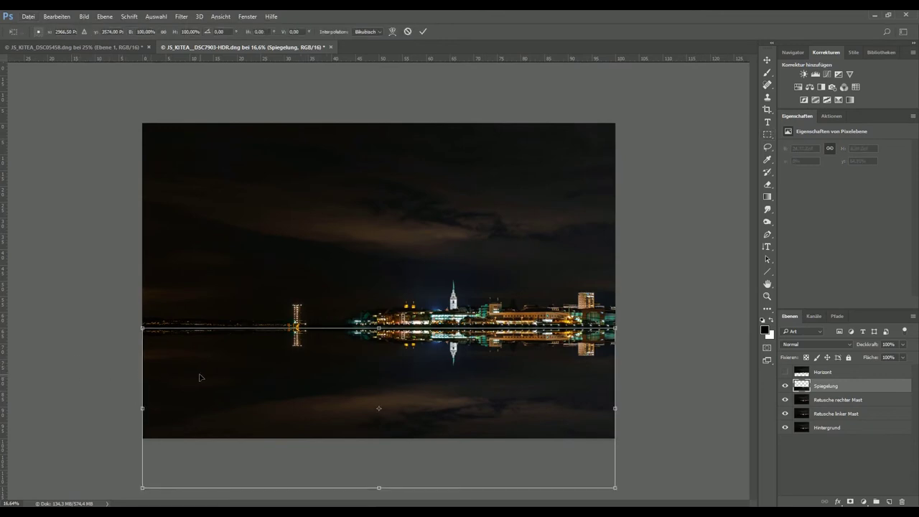
right_click(202, 375)
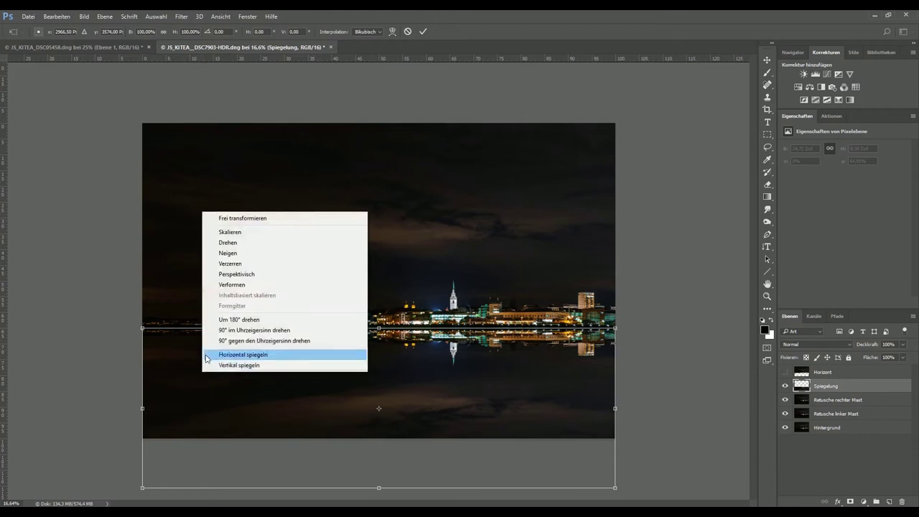
left_click(239, 265)
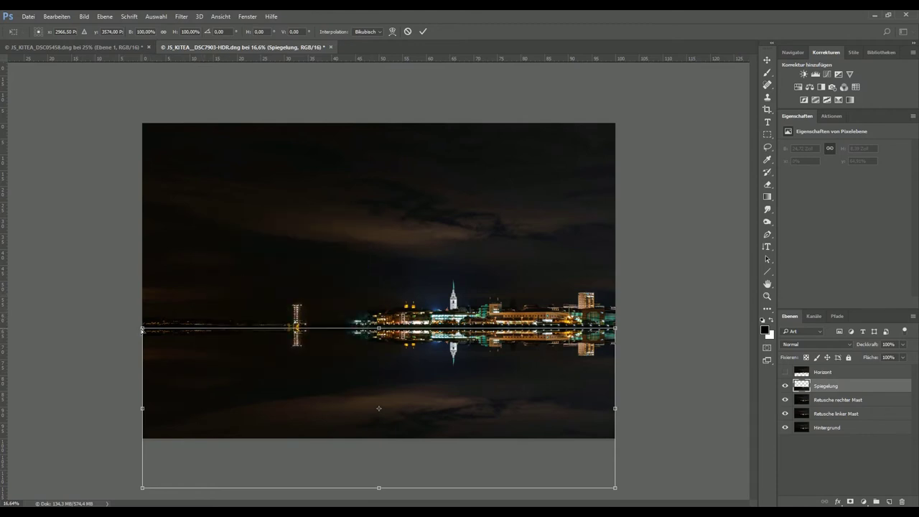
left_click_drag(142, 329, 143, 327)
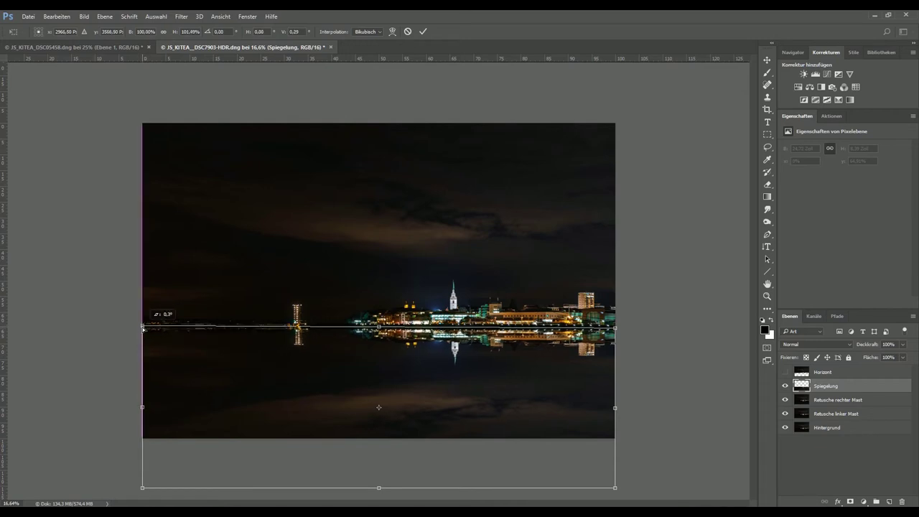
left_click_drag(142, 327, 141, 327)
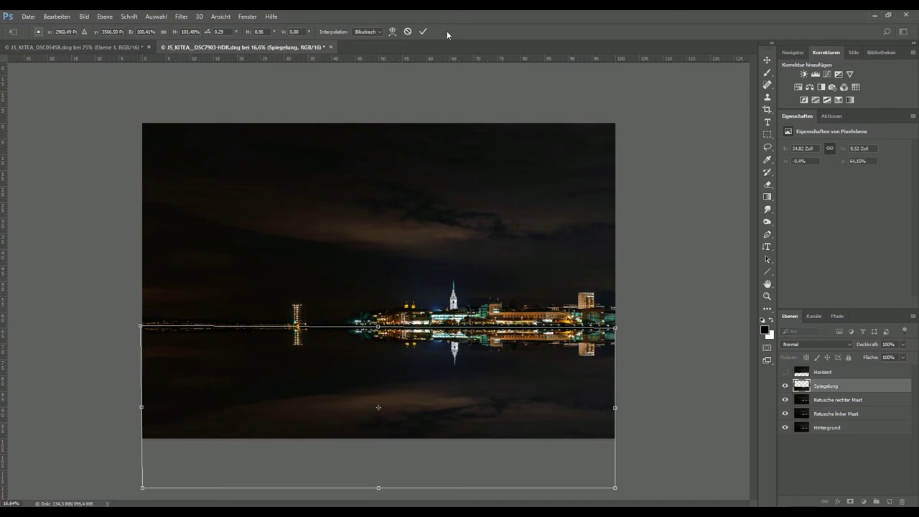
left_click(424, 32)
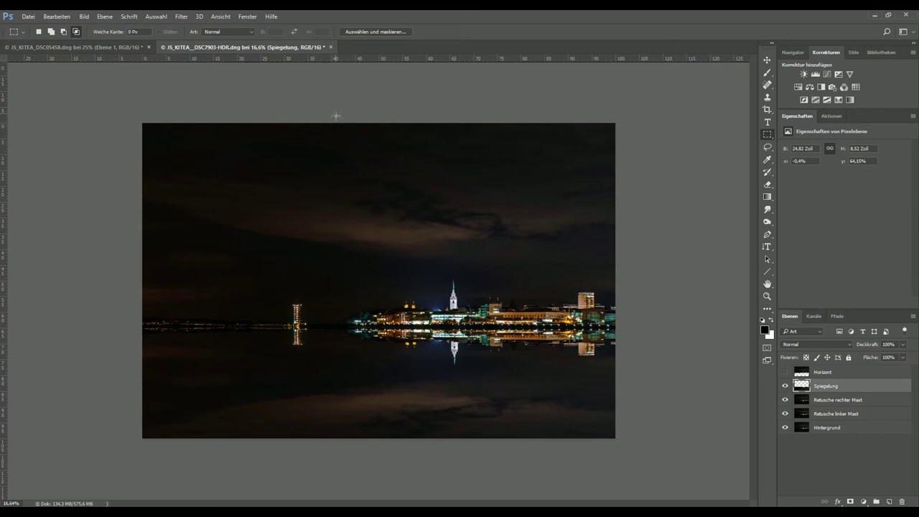
left_click(177, 17)
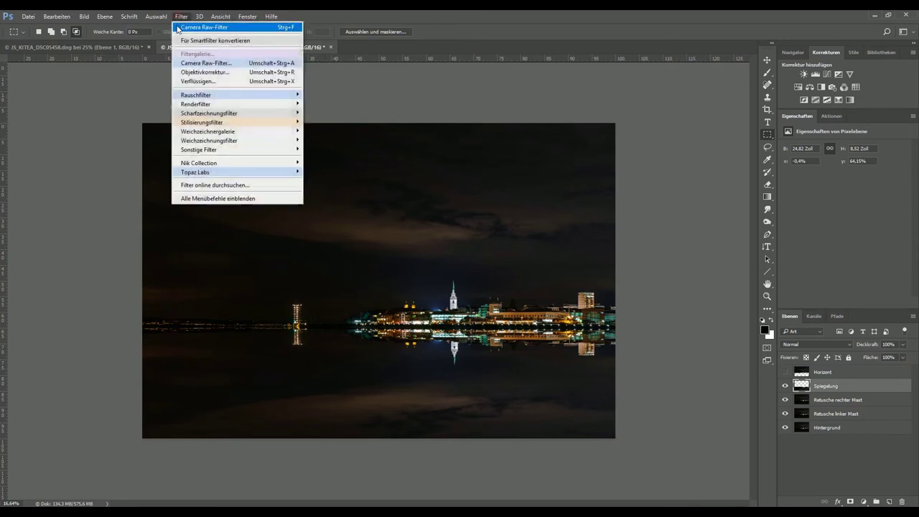
mouse_move(209, 140)
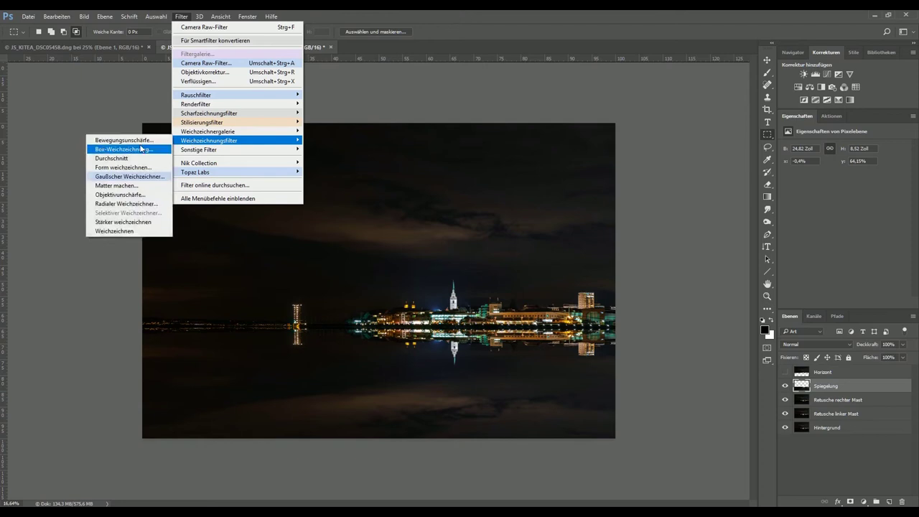
- Apply Bewegungsunschärfe to the reflection with a 70° angle and 70 px distance
left_click(137, 143)
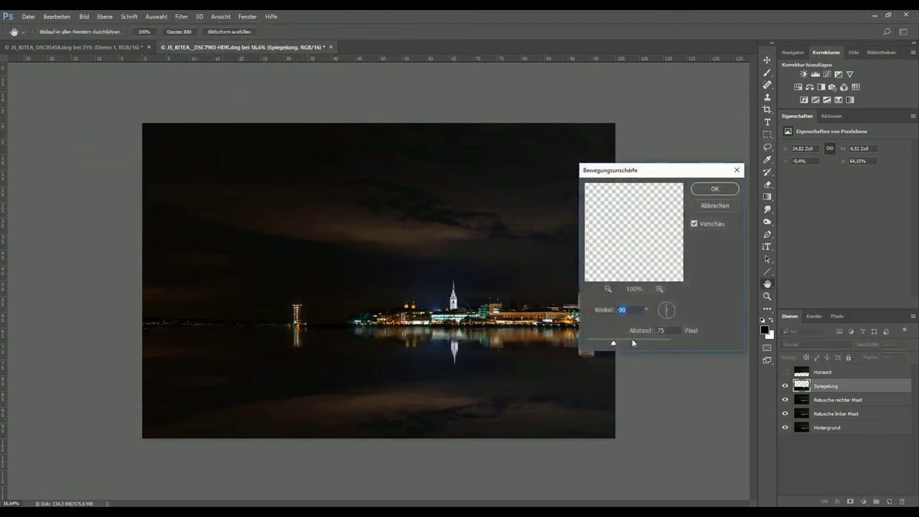
left_click(667, 307)
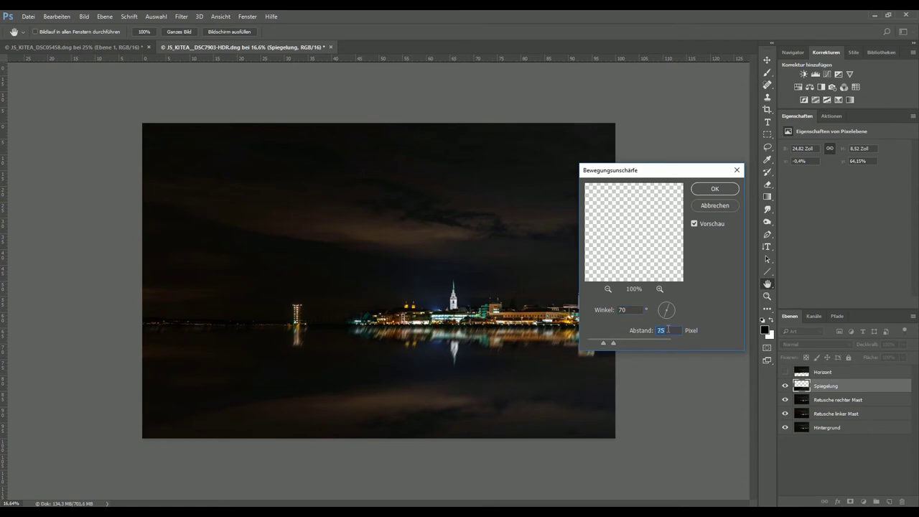
key("BackSpace")
type("50")
type("0")
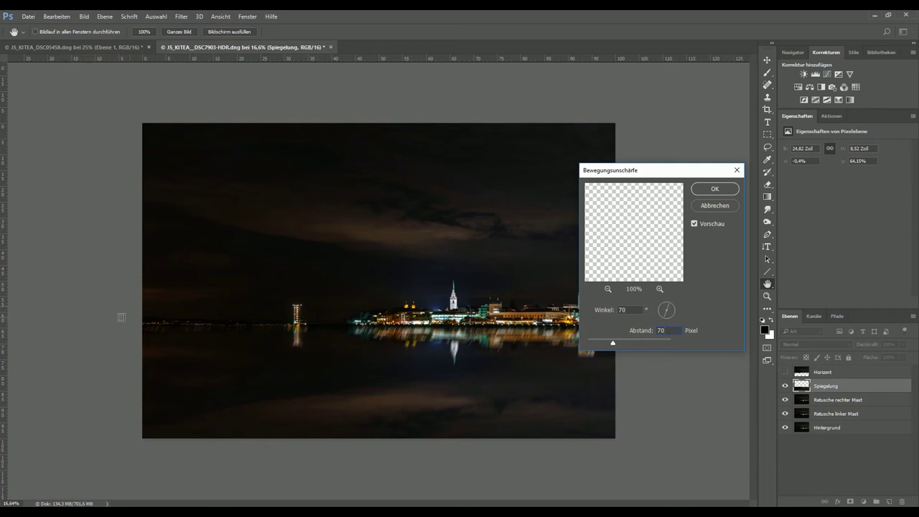
double_click(661, 330)
key("shift+Up")
key("Return")
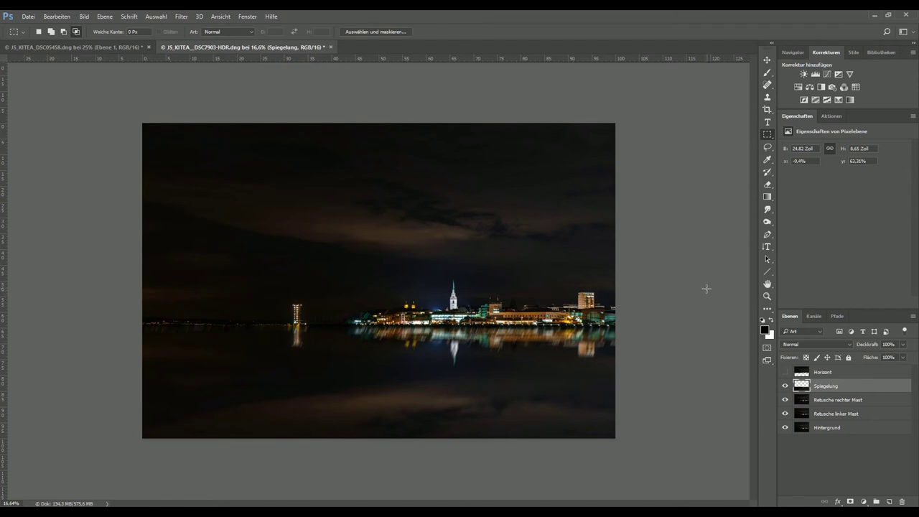
left_click(768, 212)
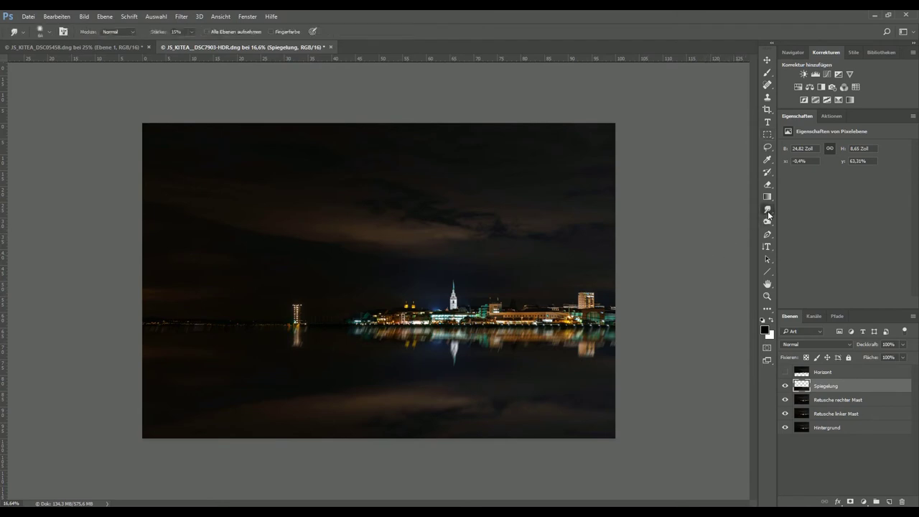
- With a soft 15% Smudge brush, smear the blurred reflections along the waterline
left_click(49, 31)
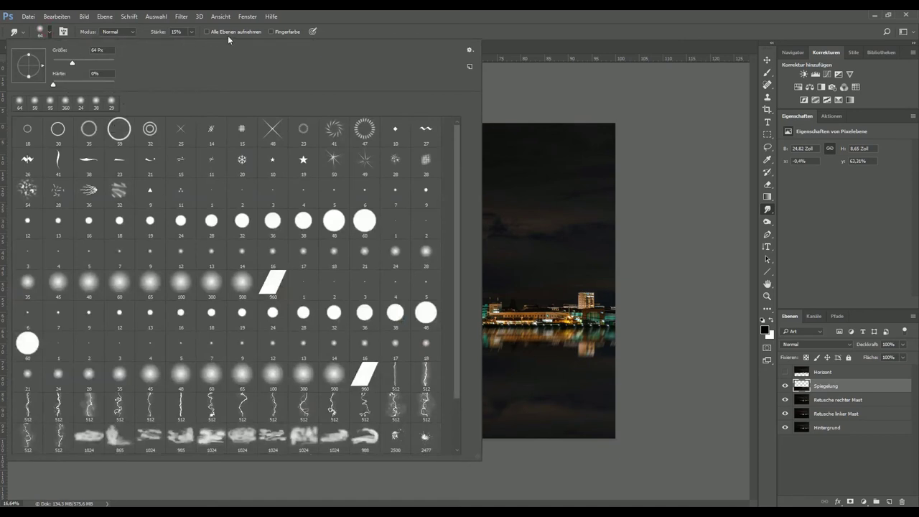
left_click(422, 25)
scroll(256, 339, "up", 3)
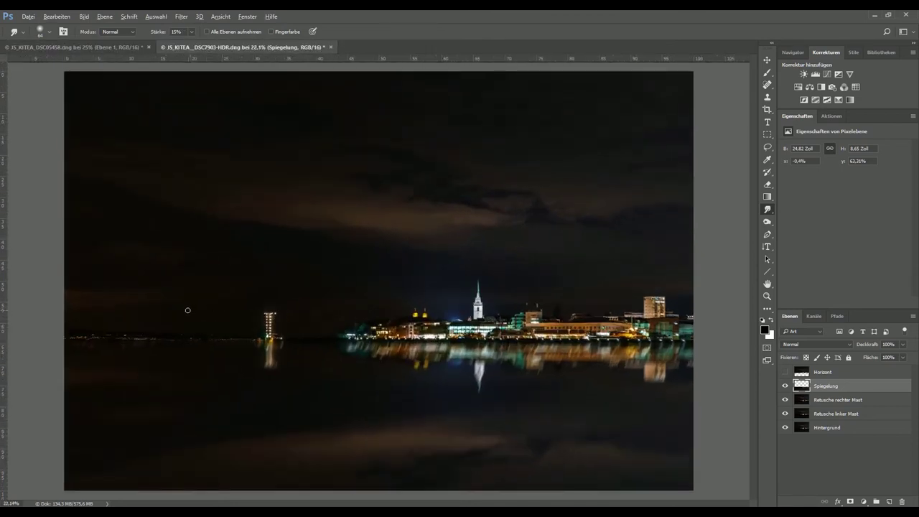
scroll(79, 350, "up", 1)
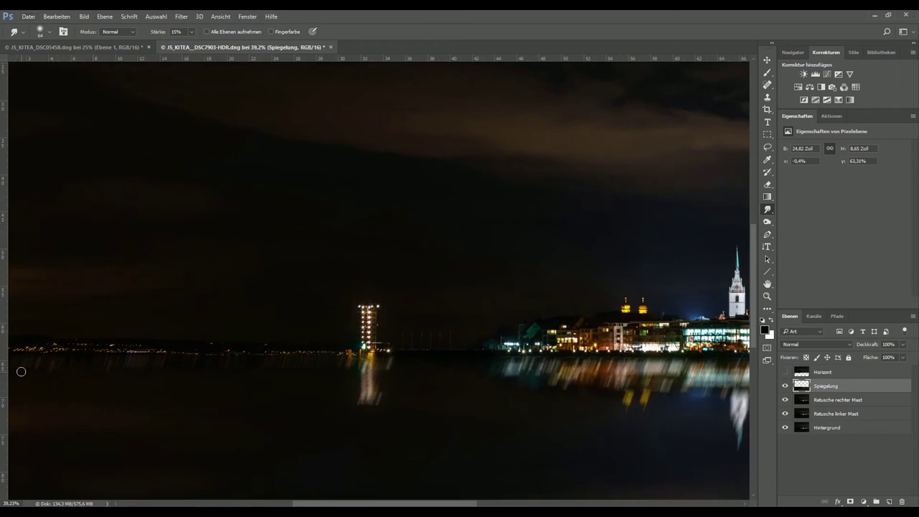
left_click_drag(21, 364, 78, 371)
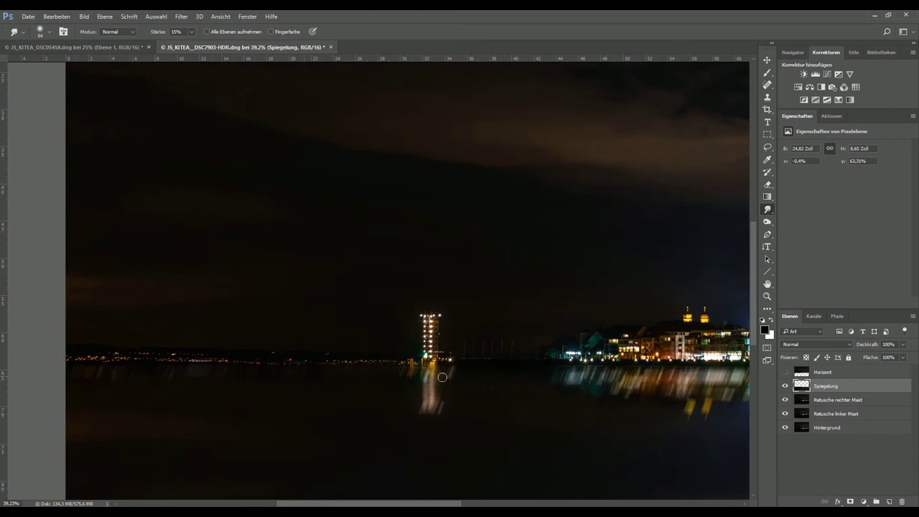
left_click(407, 410)
left_click_drag(138, 376, 191, 377)
left_click_drag(549, 376, 601, 388)
mouse_move(671, 409)
left_mouse_down()
mouse_move(723, 412)
mouse_move(366, 357)
left_mouse_up()
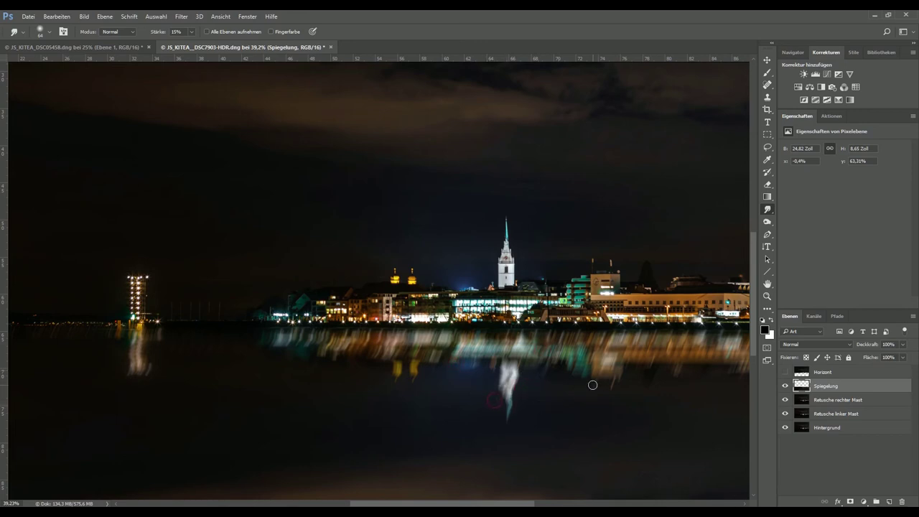
- Smudge the spire reflection's lower tip, then bring up the water photo JS_KITEA_DSC05458.dng
left_click_drag(502, 409, 506, 419)
left_click_drag(619, 371, 424, 353)
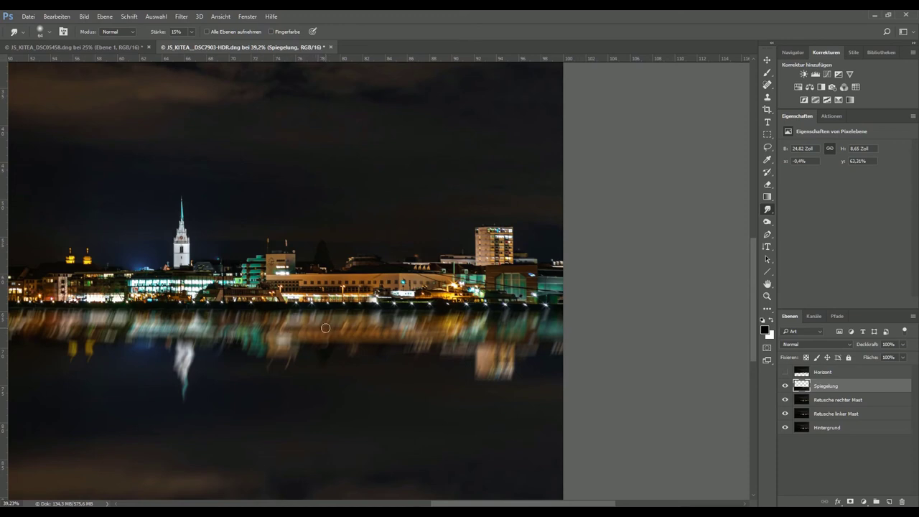
left_click_drag(320, 327, 404, 332)
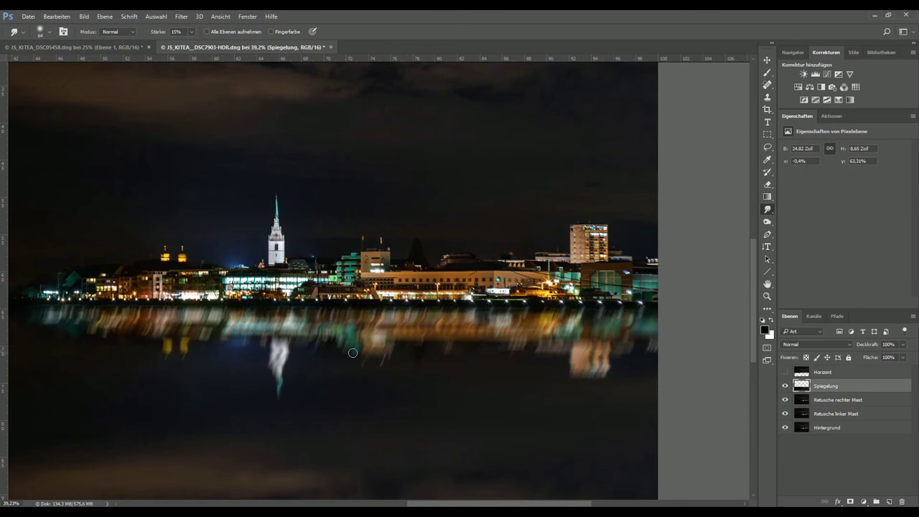
scroll(382, 360, "down", 1)
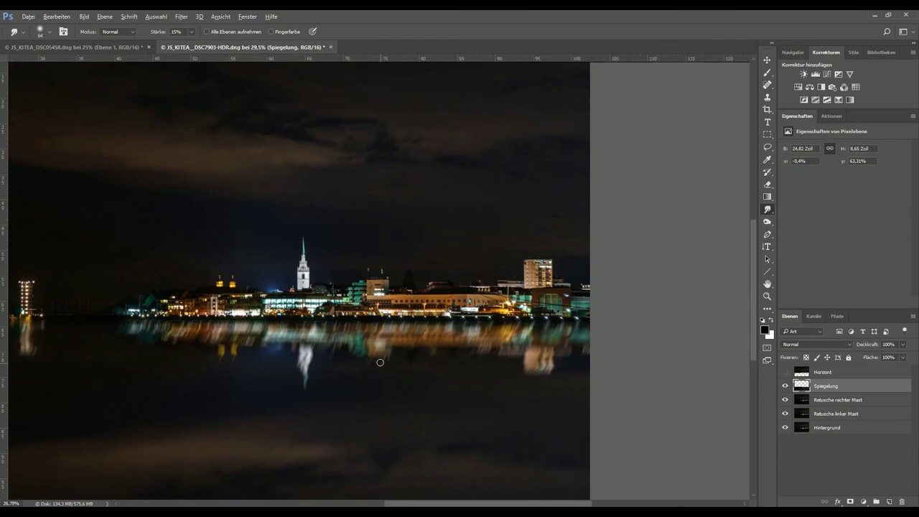
scroll(363, 356, "down", 1)
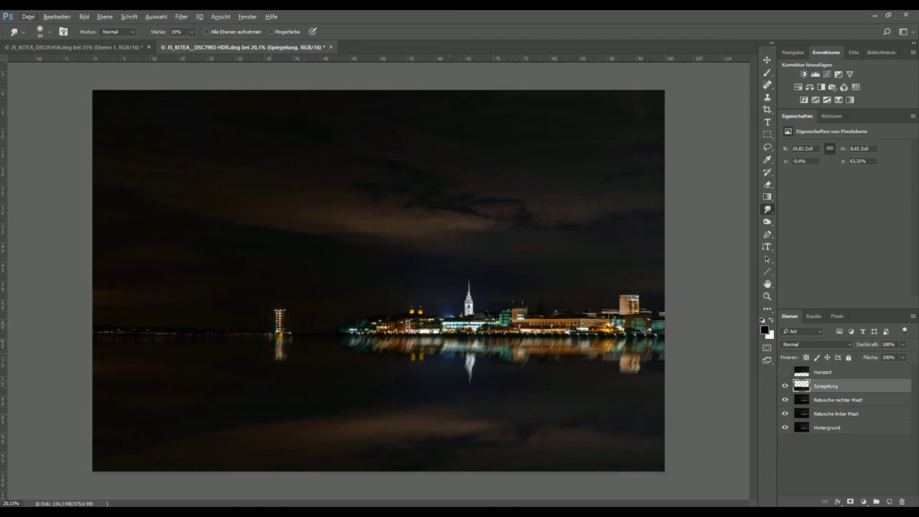
left_click(29, 48)
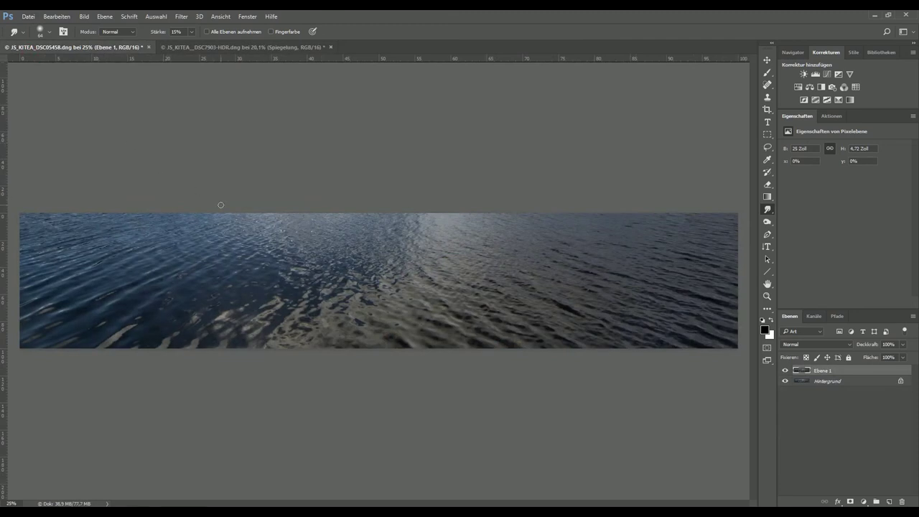
- Drag the water photo into the night-city document, aligning its top edge with the horizon
left_click(766, 60)
left_click_drag(547, 280, 519, 239)
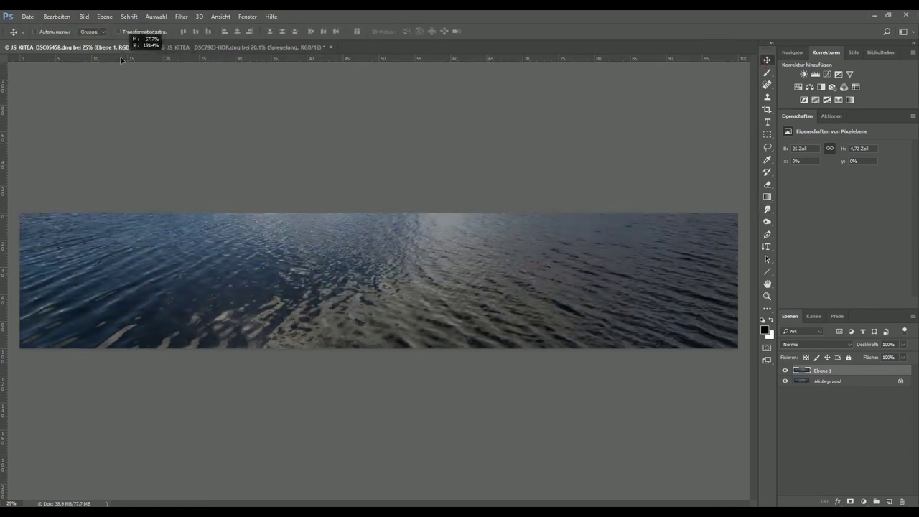
left_click(178, 46)
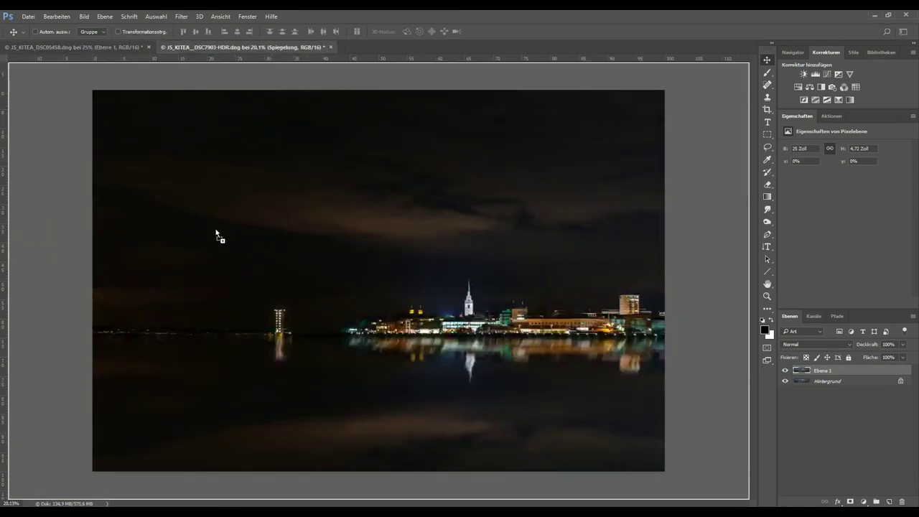
mouse_move(179, 47)
left_mouse_down()
mouse_move(260, 394)
mouse_move(623, 394)
left_mouse_up()
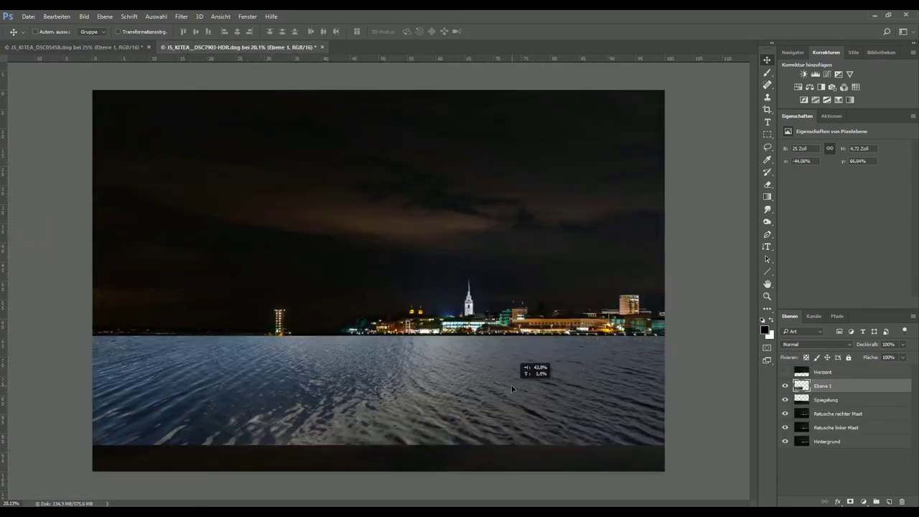
left_click_drag(623, 395, 623, 392)
- Stretch the water layer down to the bottom edge and out to the left edge
key("ctrl+t")
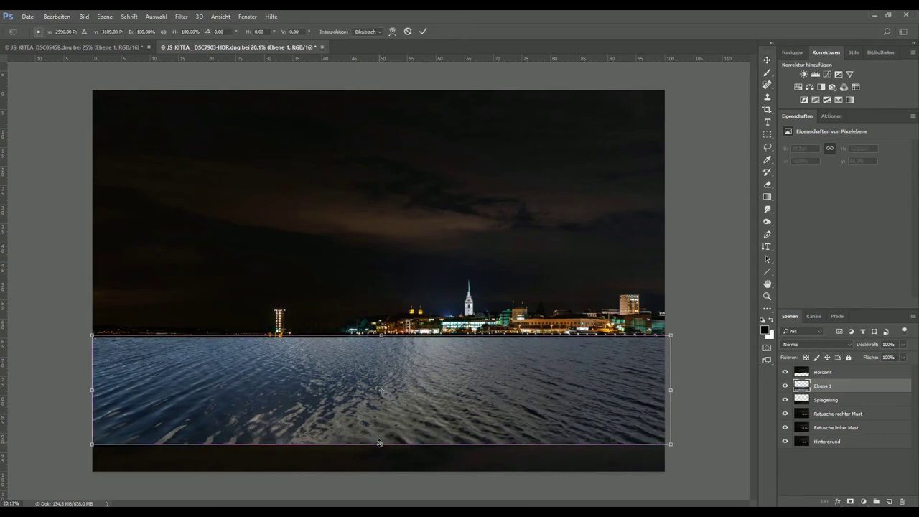
left_click_drag(382, 443, 381, 476)
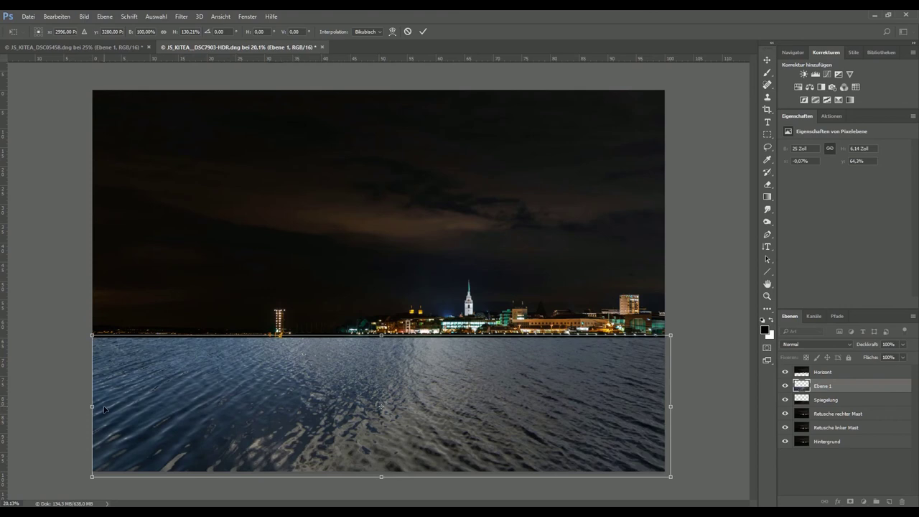
left_click_drag(92, 406, 86, 406)
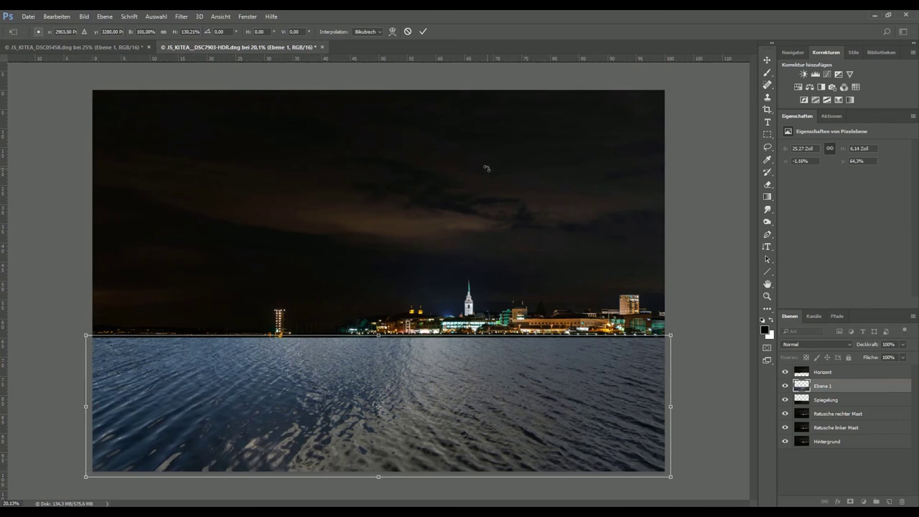
key("Return")
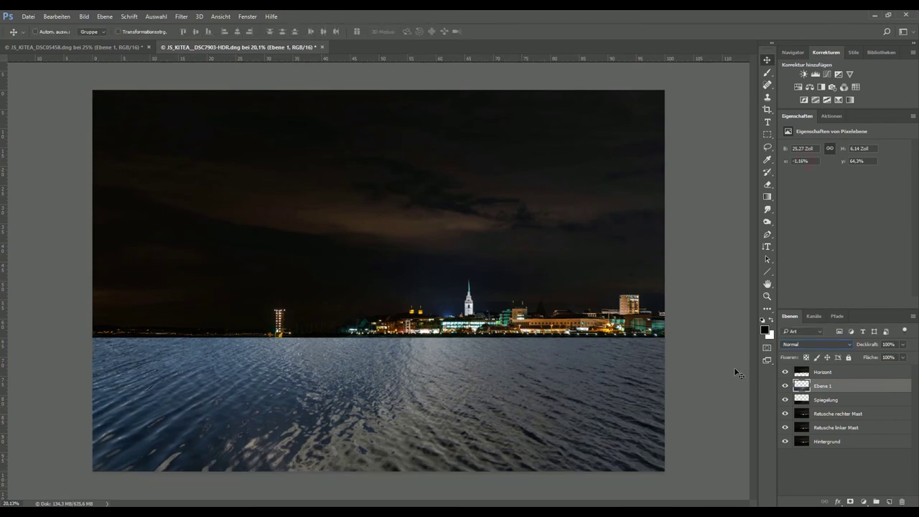
- Set Ebene 1's blend mode to Multiplizieren
left_click(808, 342)
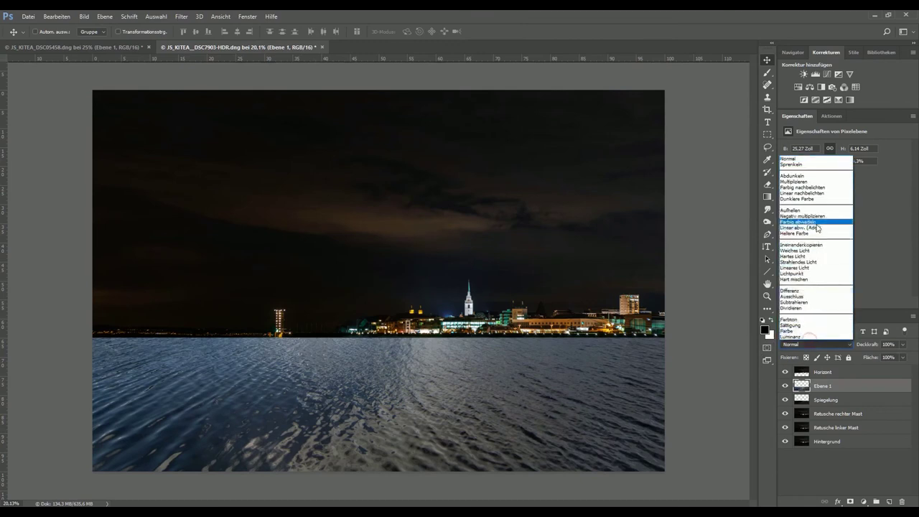
left_click(805, 182)
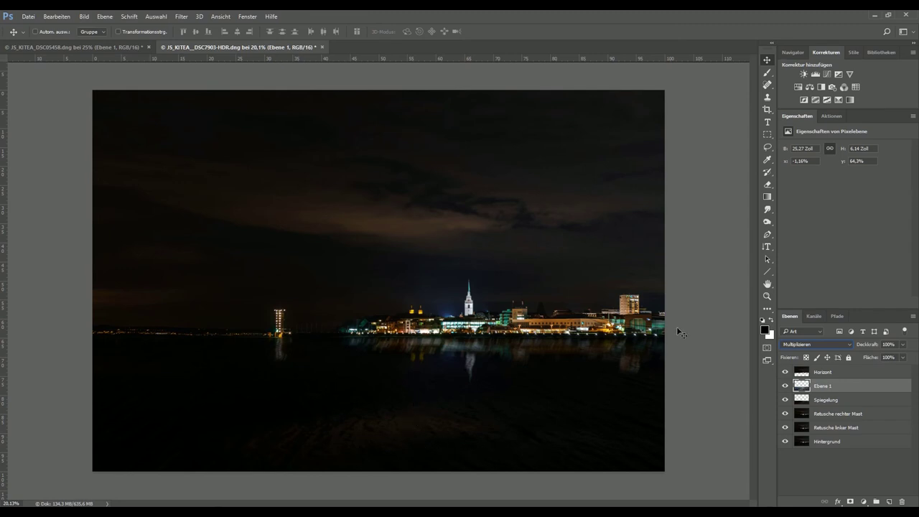
left_click(765, 198)
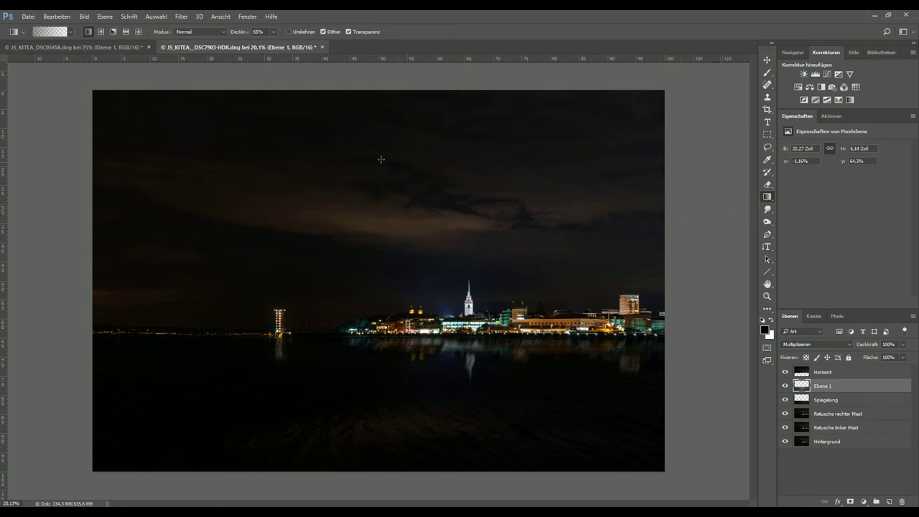
- Draw a Foreground-to-Transparent gradient from the bottom edge up to the horizon, then select Horizont
left_click(70, 32)
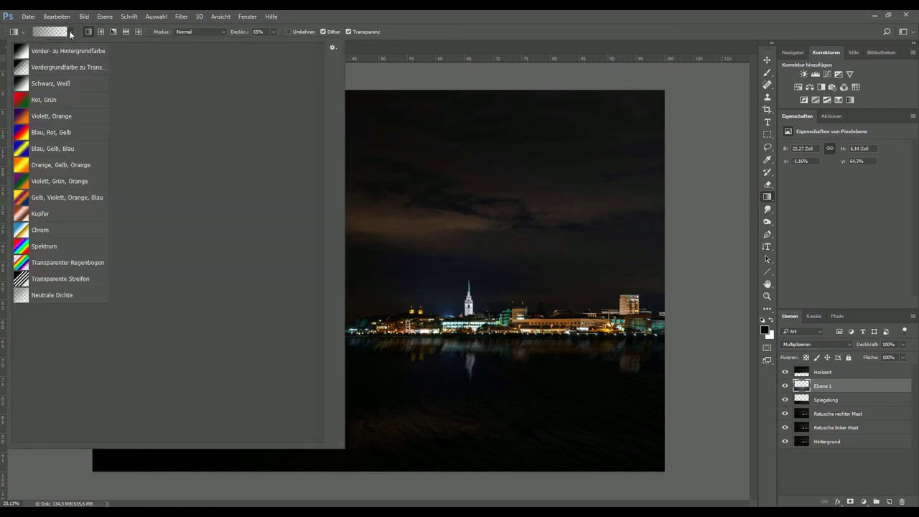
left_click(72, 68)
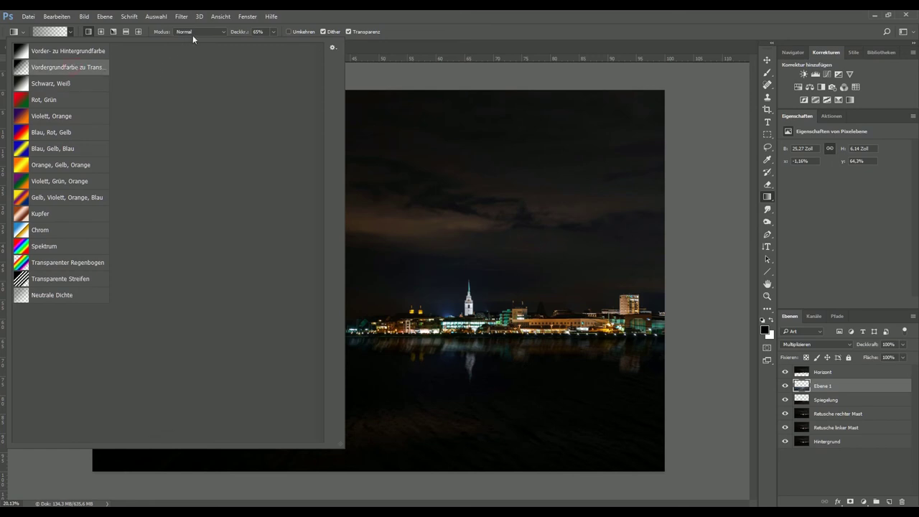
left_click(432, 33)
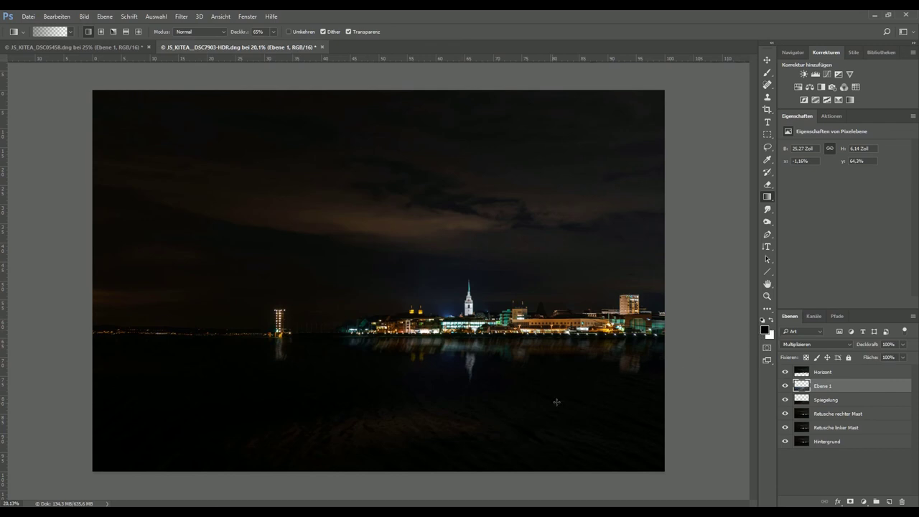
left_click_drag(410, 472, 410, 334)
left_click_drag(411, 333, 411, 333)
left_click(828, 371)
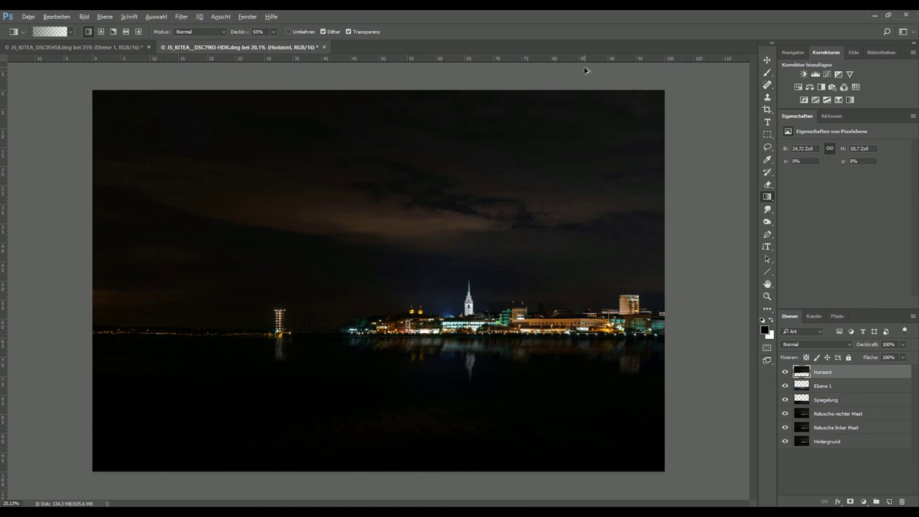
- Stamp all visible layers into a new layer and apply a Color Efex Pro 4 look
key("ctrl+shift+alt+e")
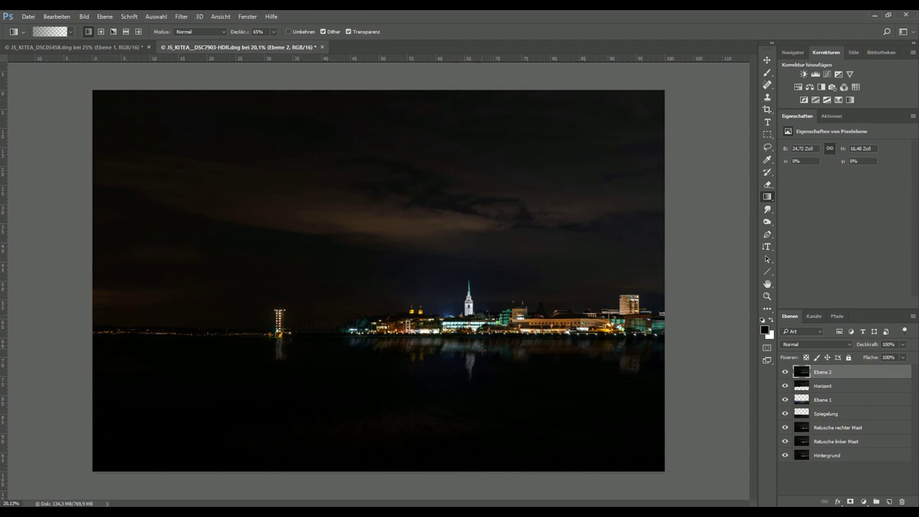
left_click(181, 16)
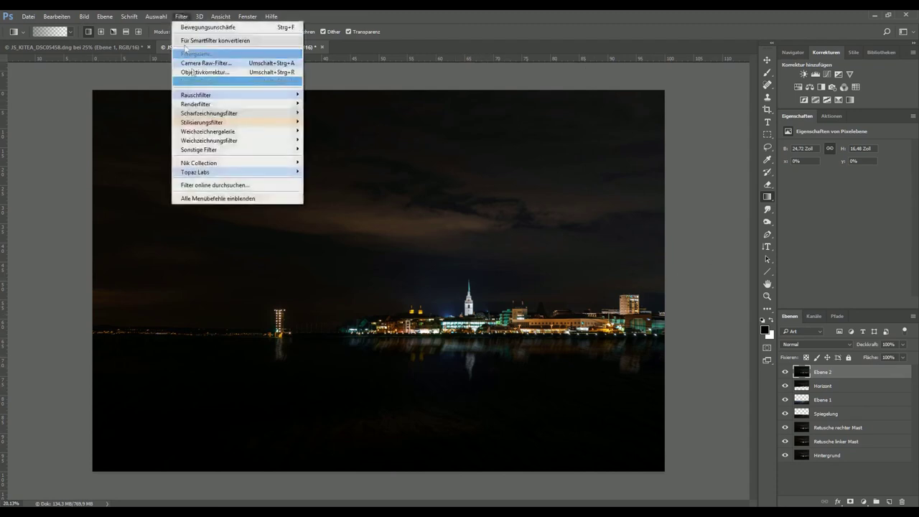
left_click(137, 169)
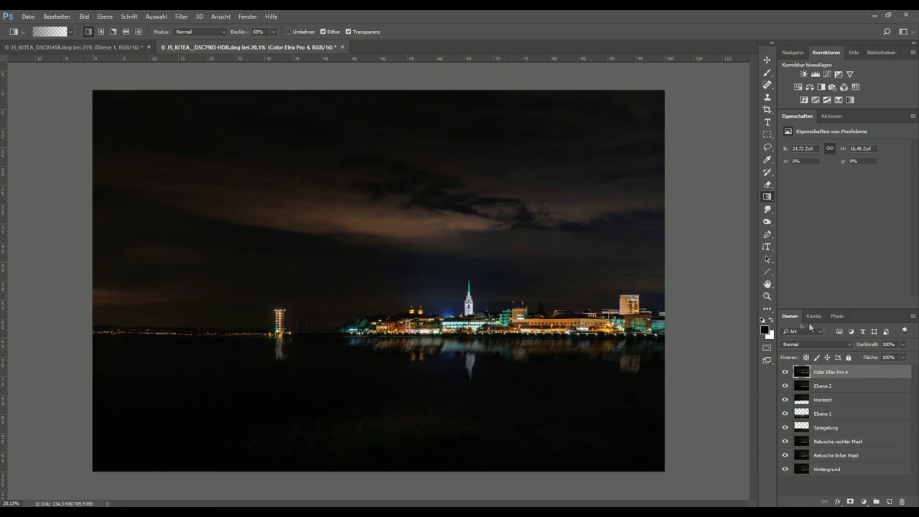
- Rename the stamped Color Efex layer to 'Bildlook'
double_click(830, 372)
type("B")
key("Return")
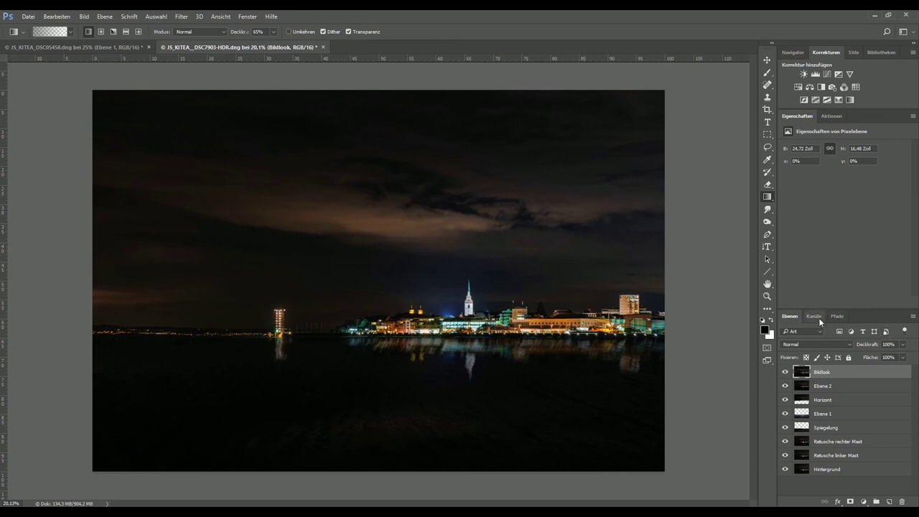
- Generate luminosity masks by running the luminance mask action from the Channels panel
left_click(814, 316)
left_click(831, 116)
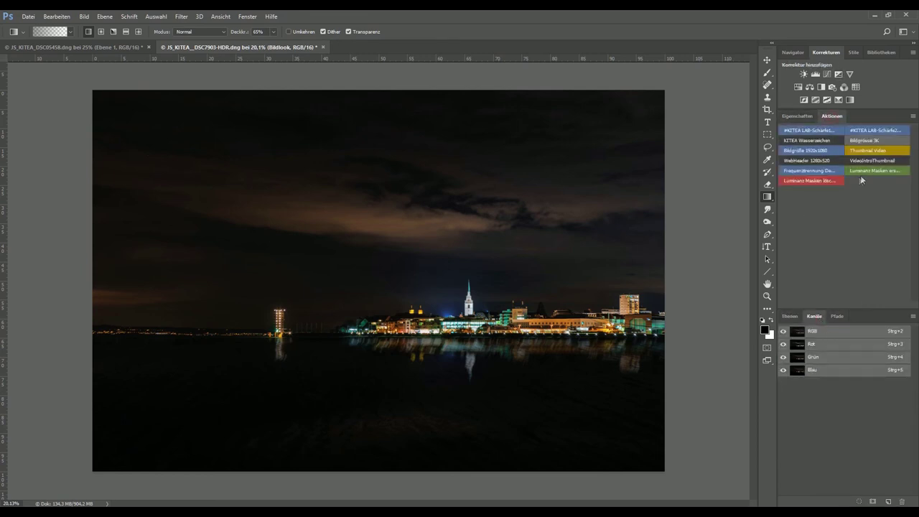
left_click(836, 176)
- Add a Curves layer through the Lichter 2 mask that darkens highlights, in Luminanz mode
left_click(819, 396)
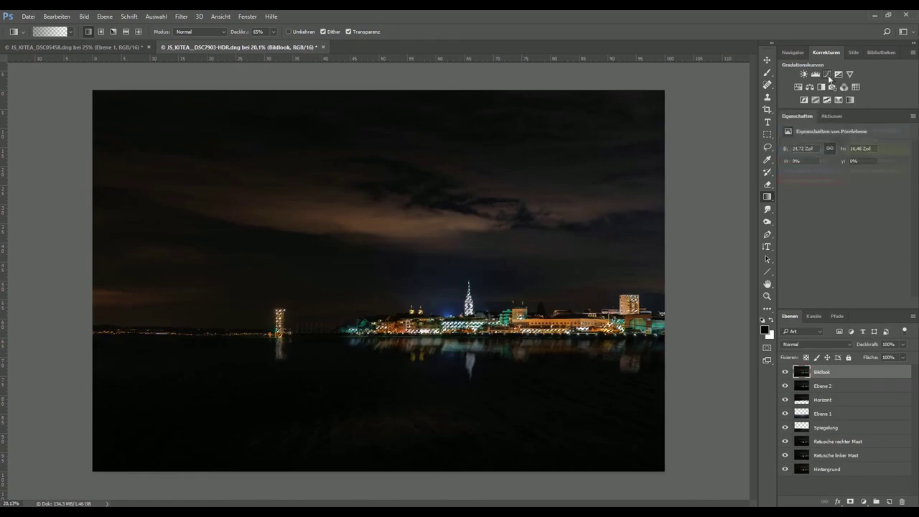
left_click(827, 74)
mouse_move(857, 229)
left_mouse_down()
mouse_move(857, 253)
mouse_move(872, 234)
left_mouse_up()
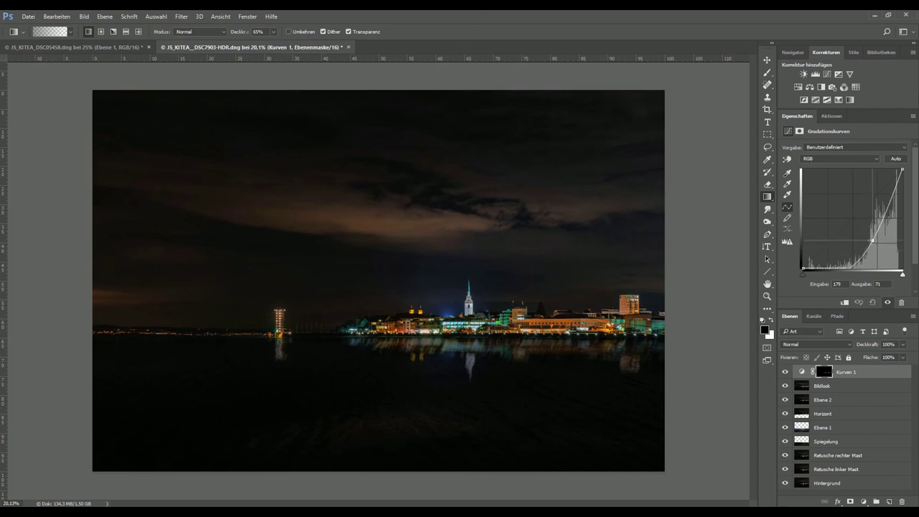
left_click(816, 345)
key("Escape")
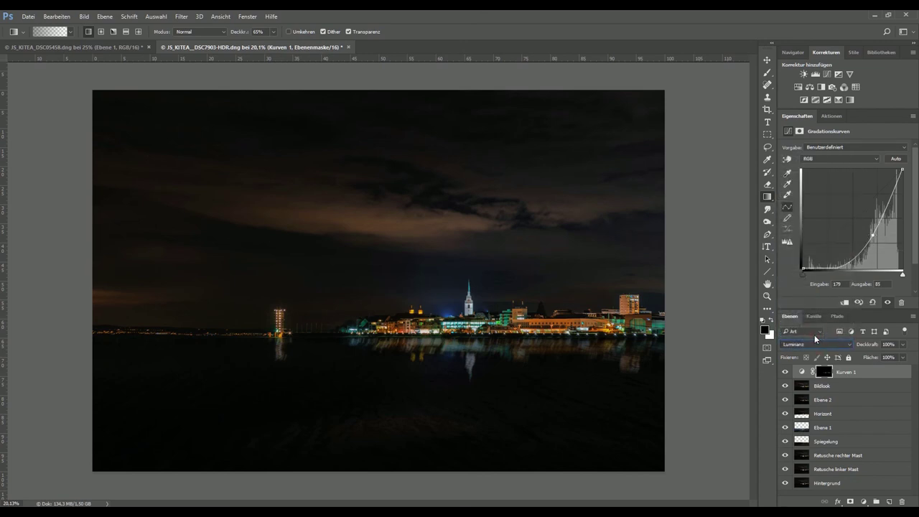
key("alt+bracketleft")
- Add a second Curves layer with an S-curve through the Mitteltöne 1 midtone mask
left_click(831, 116)
left_click(796, 116)
left_click(814, 316)
scroll(829, 328, "down", 3)
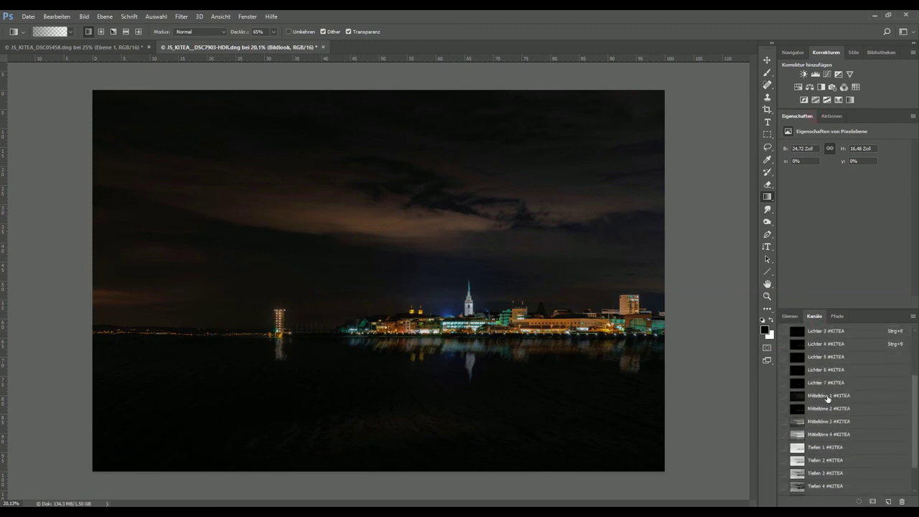
left_click(828, 395)
left_click(444, 203)
left_click(789, 316)
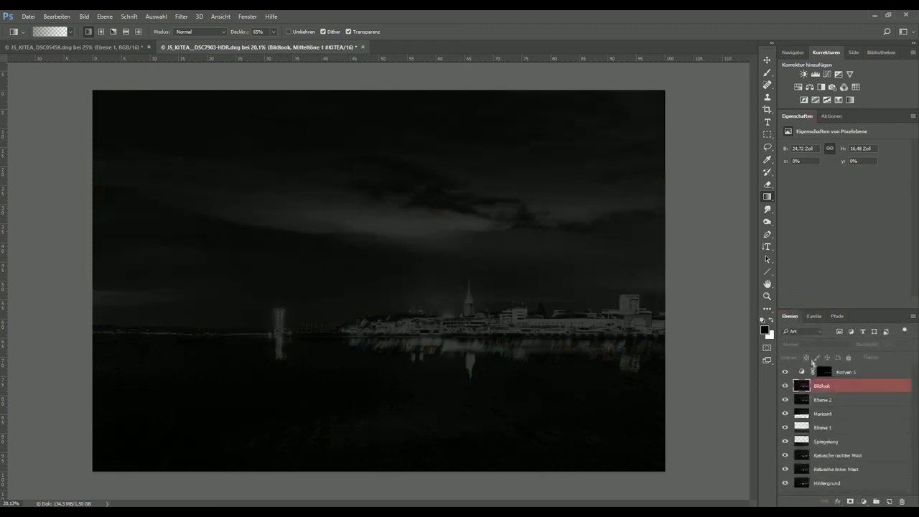
left_click(822, 385)
left_click(812, 315)
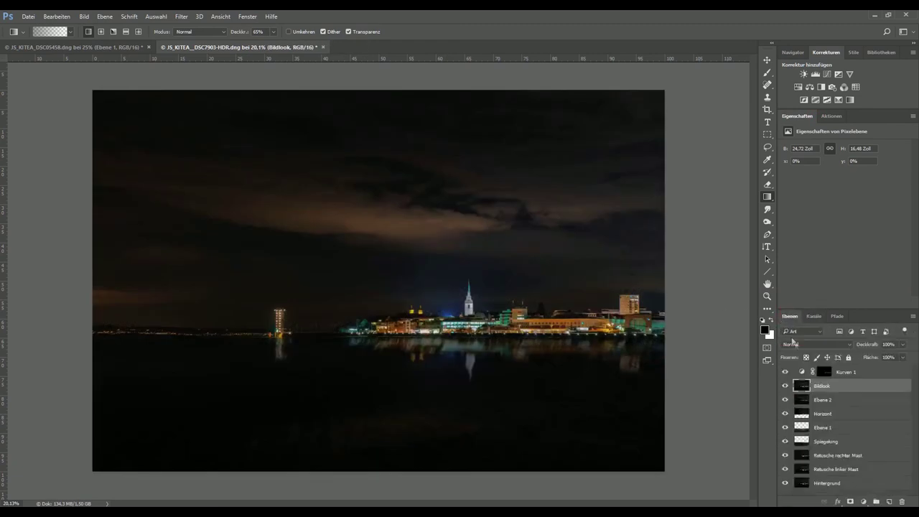
left_click(825, 75)
left_click_drag(873, 199, 873, 172)
left_click_drag(826, 237, 826, 243)
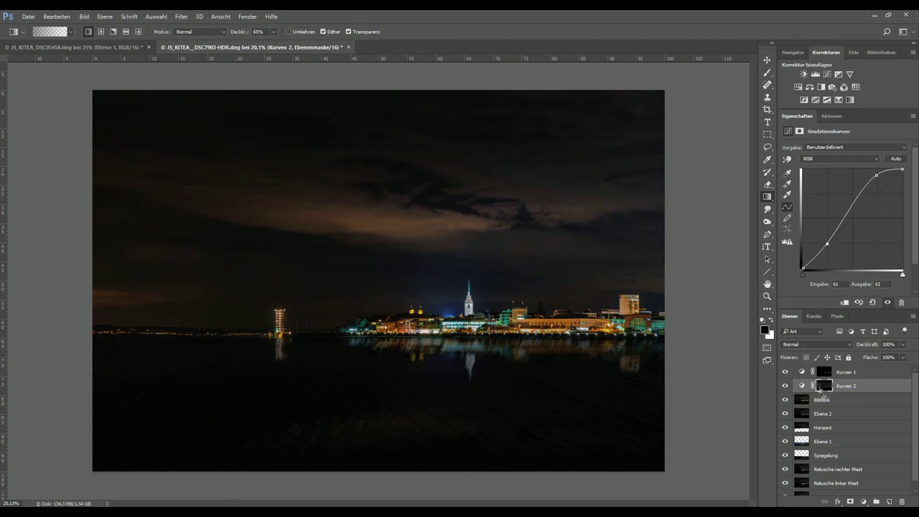
- Stamp the visible layers into a new top layer named 'Schärfen'
left_click(843, 374)
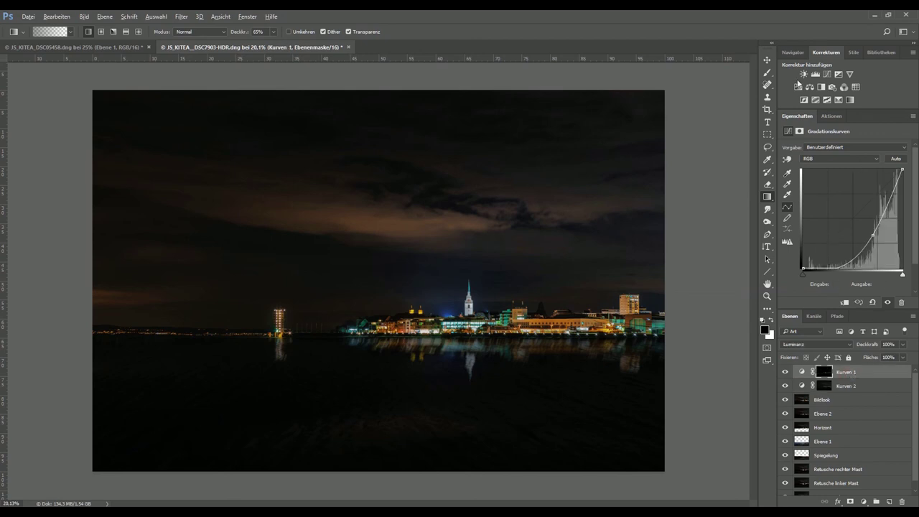
key("ctrl+shift+alt+e")
double_click(822, 372)
type("Schärfen")
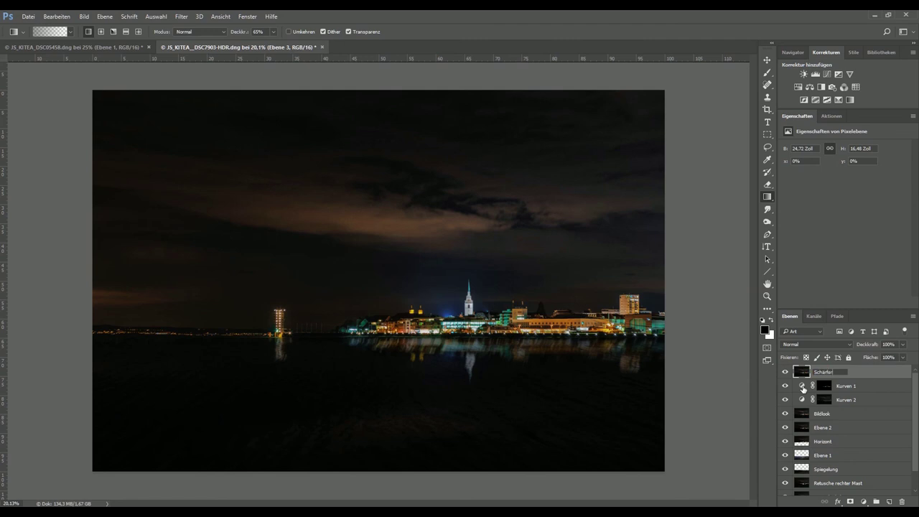
- Apply a High Pass filter to Schärfen and set its blend mode to Ineinanderkopieren
key("Return")
left_click(183, 17)
mouse_move(199, 149)
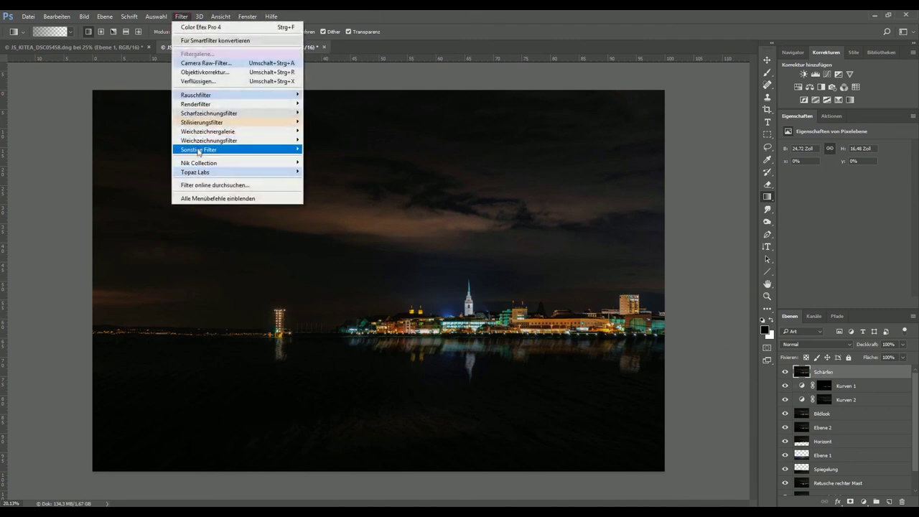
left_click(120, 176)
left_click(513, 144)
left_click(818, 344)
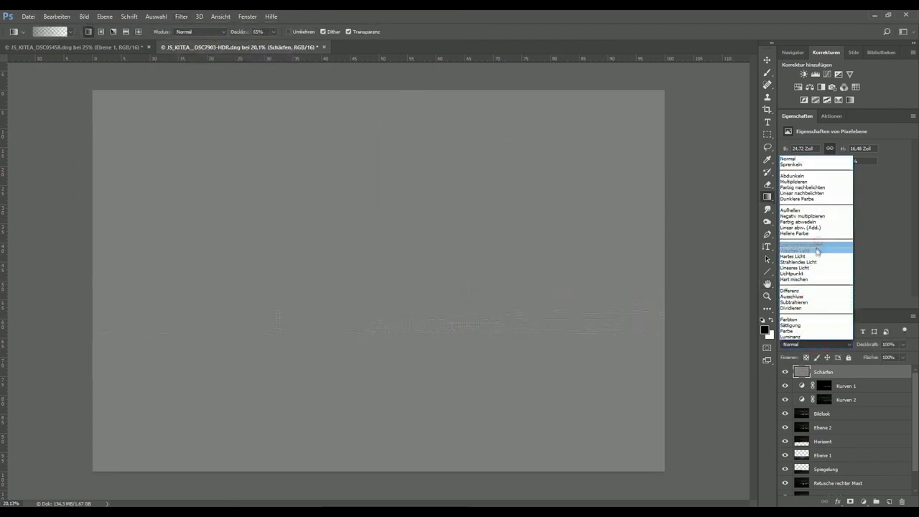
left_click(814, 248)
- Toggle the Schärfen layer's visibility to compare the image with and without sharpening
left_click(784, 371)
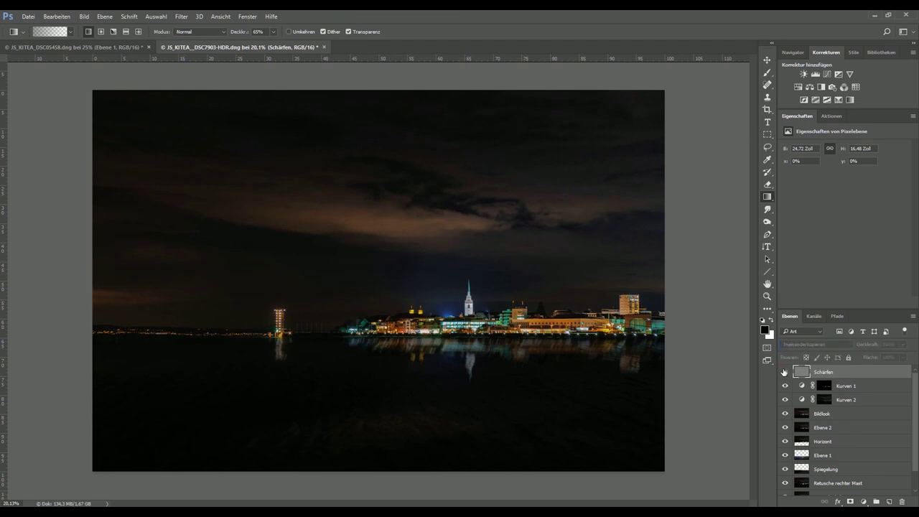
left_click(785, 371)
left_click(784, 371)
left_click(785, 372)
left_click(786, 372)
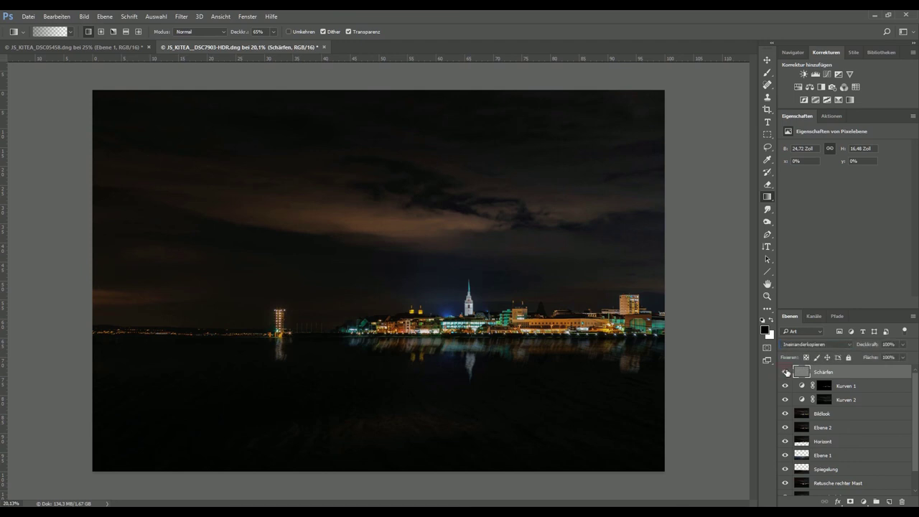
left_click(787, 371)
left_click(786, 372)
left_click(787, 372)
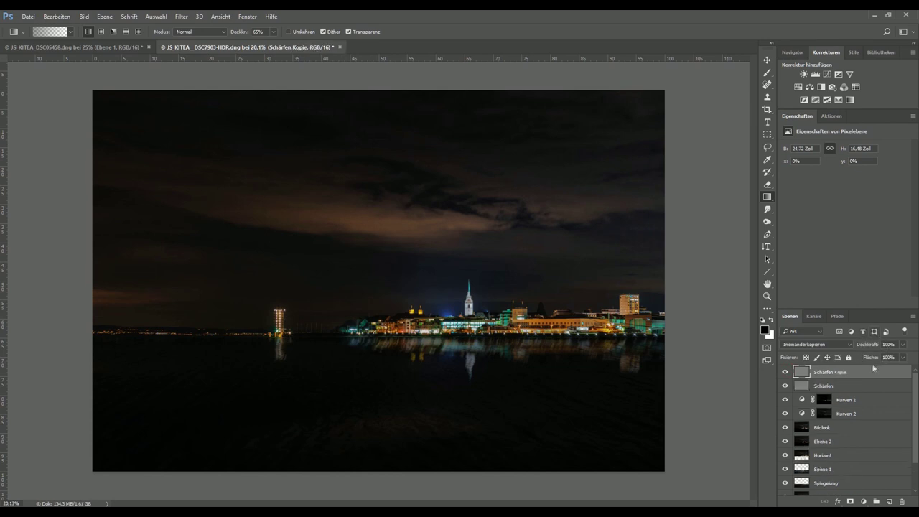
- Duplicate Schärfen, group both copies into a 'Schärfen' folder, and stamp a new top layer
left_click_drag(792, 373, 837, 388)
key("ctrl+g")
double_click(822, 371)
type("Schärfen")
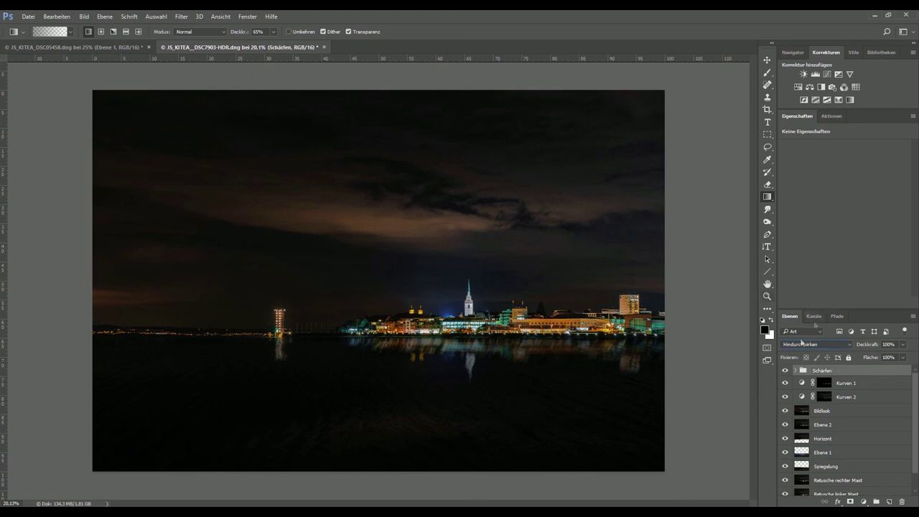
key("Return")
left_click(786, 371)
key("ctrl+shift+alt+e")
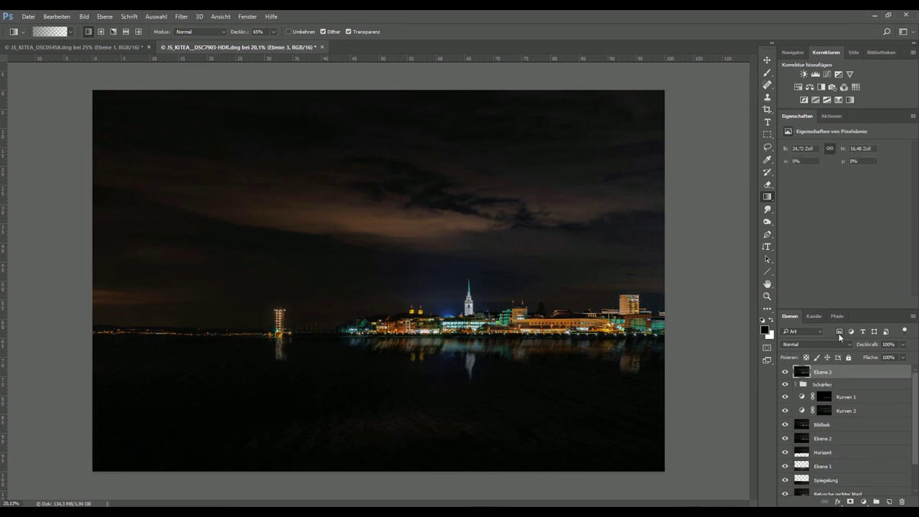